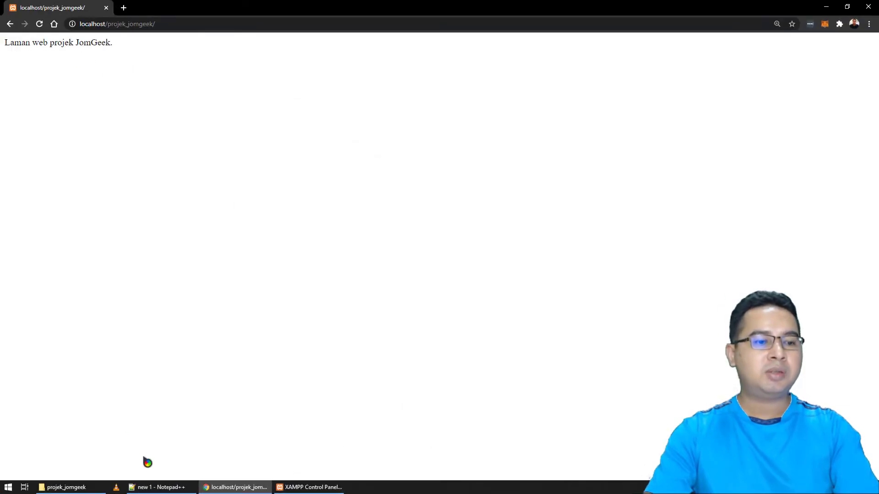
Look at the projek_jomgeek folder in File Explorer and at the project's localhost address in the browser
{"action": "left_click", "coordinate": [64, 487]}
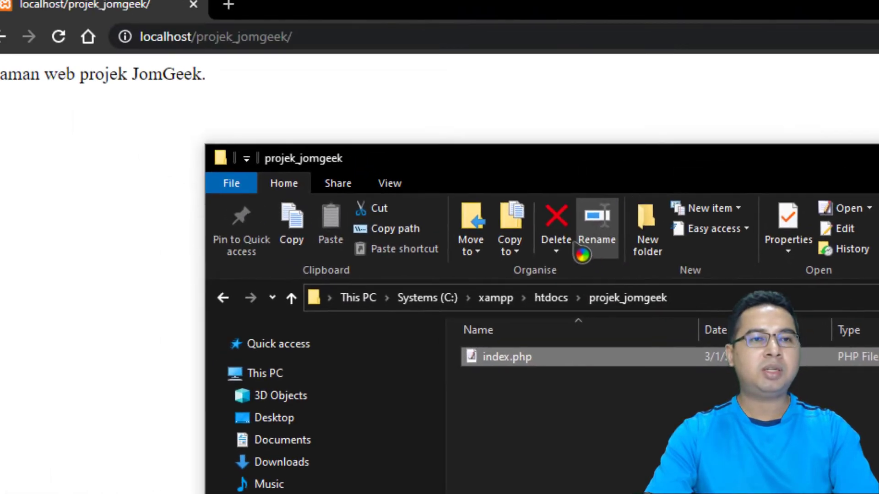
{"action": "left_click", "coordinate": [151, 41]}
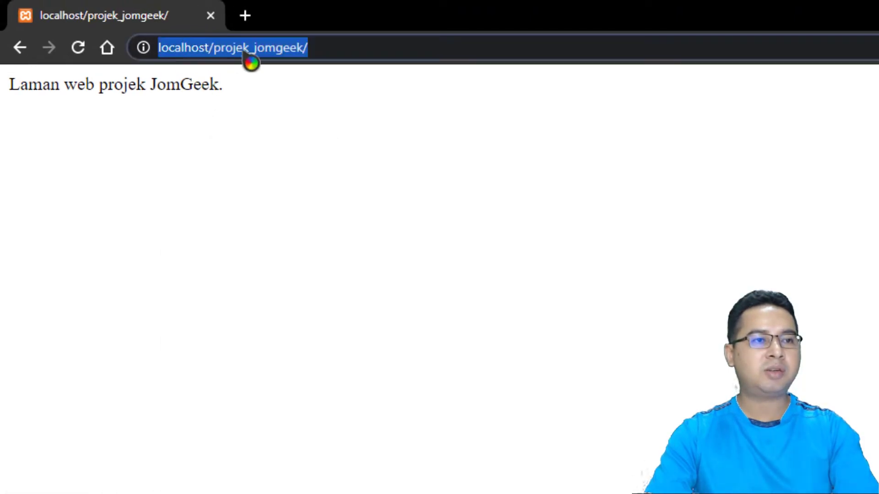
{"action": "left_click", "coordinate": [327, 49]}
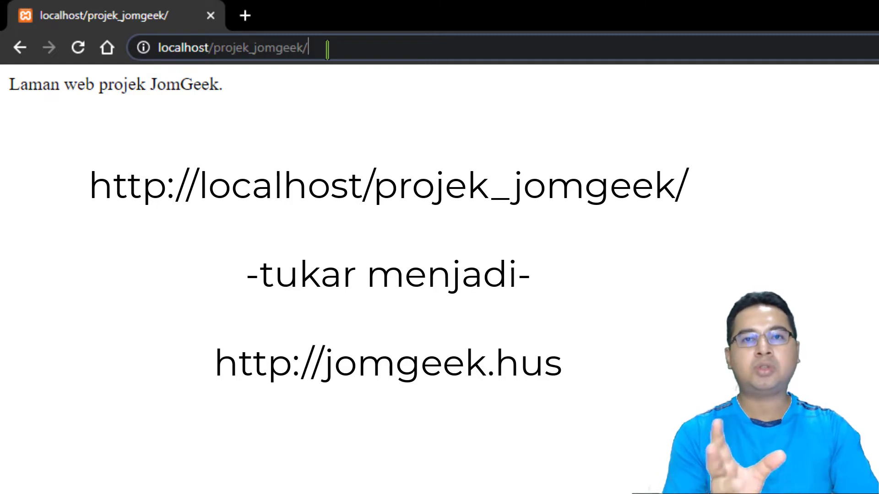
{"action": "left_click", "coordinate": [345, 146]}
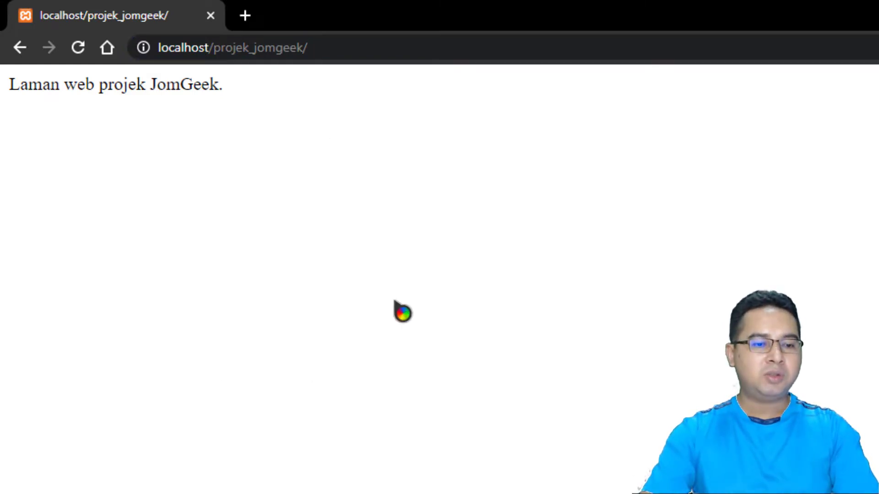
Find Notepad through the Windows search for "note" and run it as administrator
{"action": "key", "text": "super"}
{"action": "type", "text": "note"}
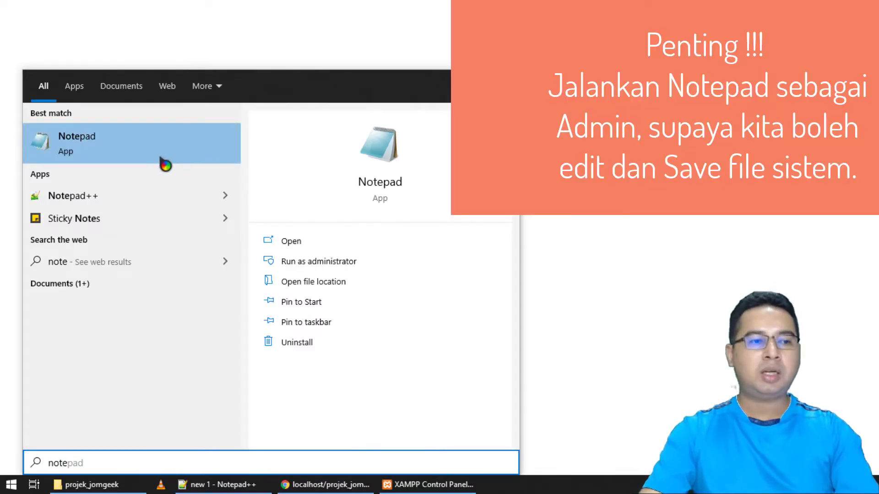
{"action": "right_click", "coordinate": [120, 149]}
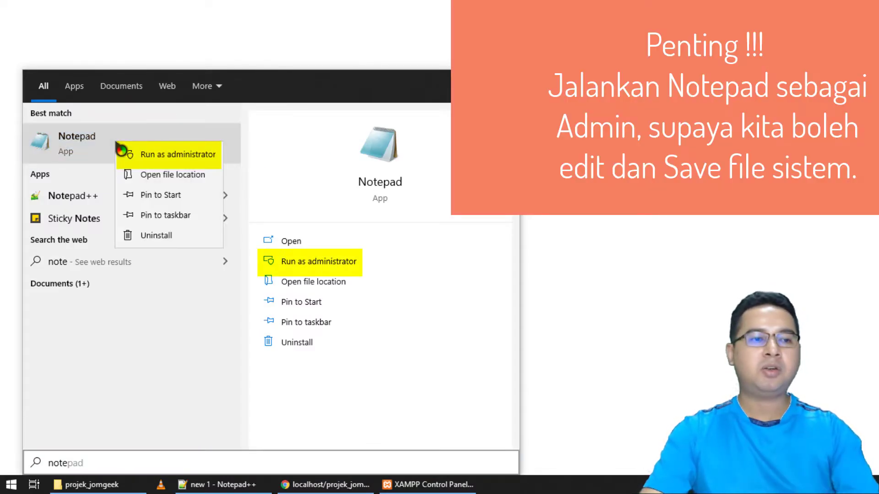
{"action": "left_click", "coordinate": [156, 156]}
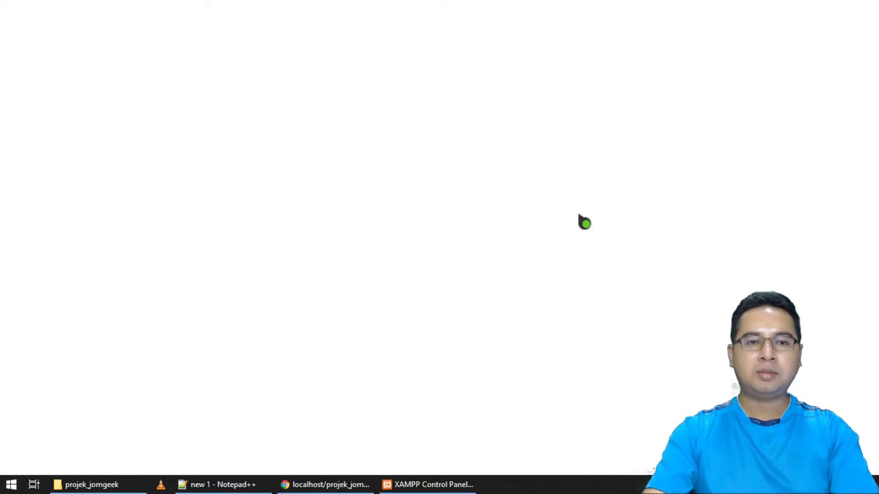
{"action": "left_click_drag", "start_coordinate": [595, 6], "coordinate": [195, 35]}
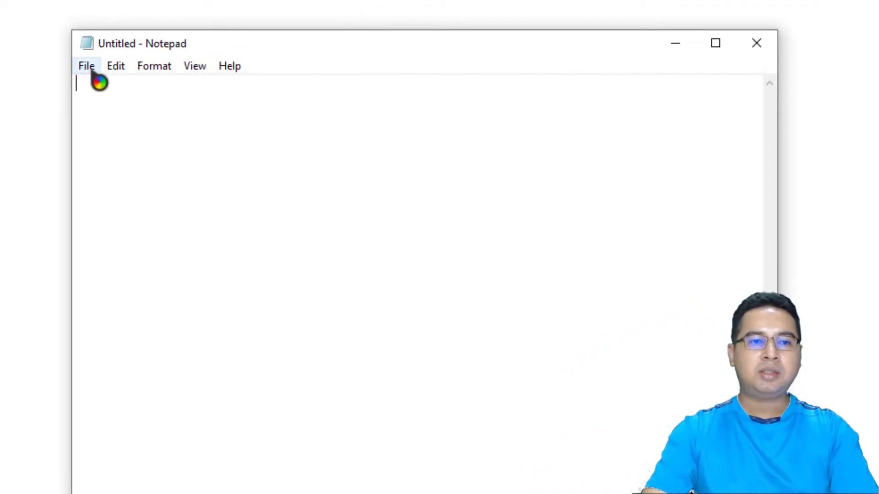
Start opening a file in Notepad and browse to the C: drive folder Windows\System32\drivers\etc
{"action": "left_click", "coordinate": [91, 68]}
{"action": "left_click", "coordinate": [109, 124]}
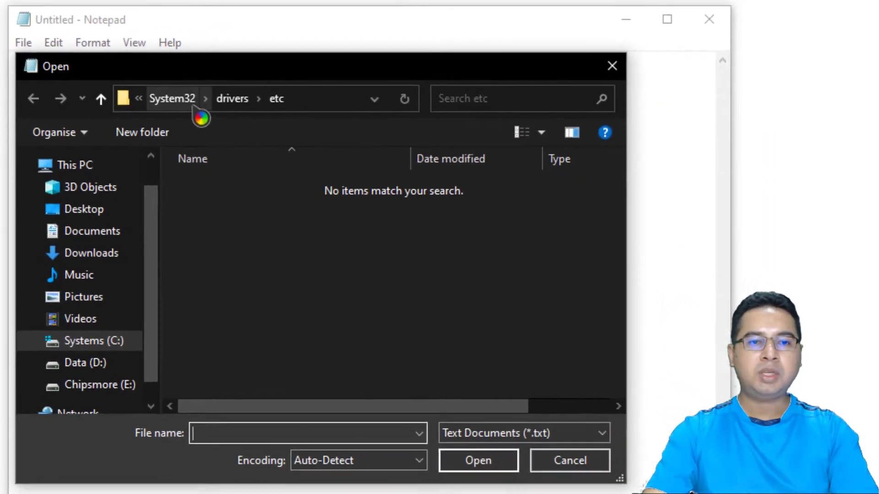
{"action": "left_click", "coordinate": [103, 343]}
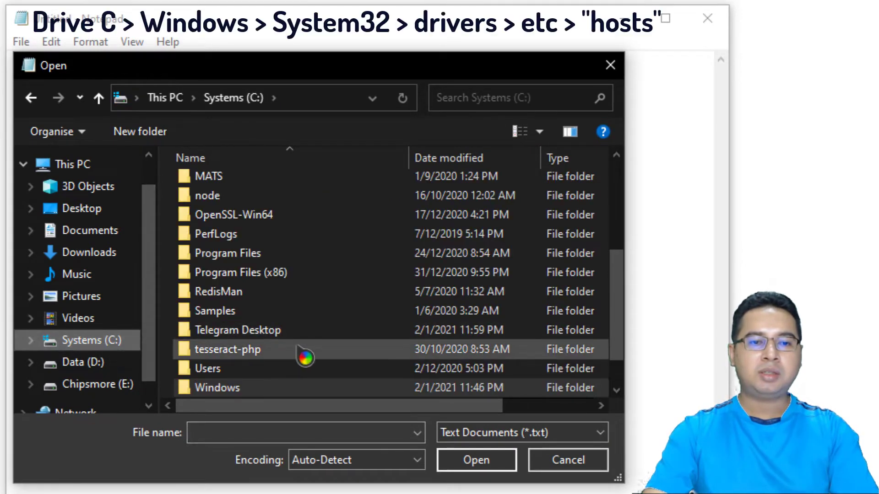
{"action": "scroll", "coordinate": [294, 342], "scroll_direction": "down", "scroll_amount": 1}
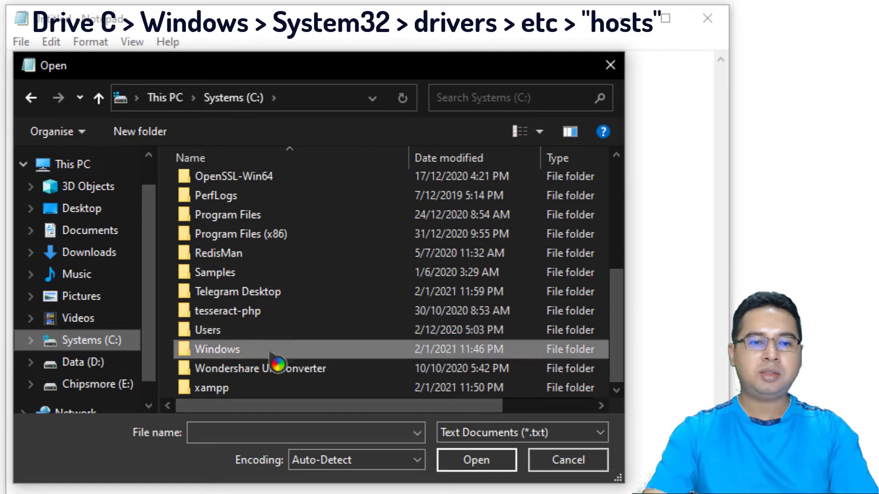
{"action": "double_click", "coordinate": [224, 352]}
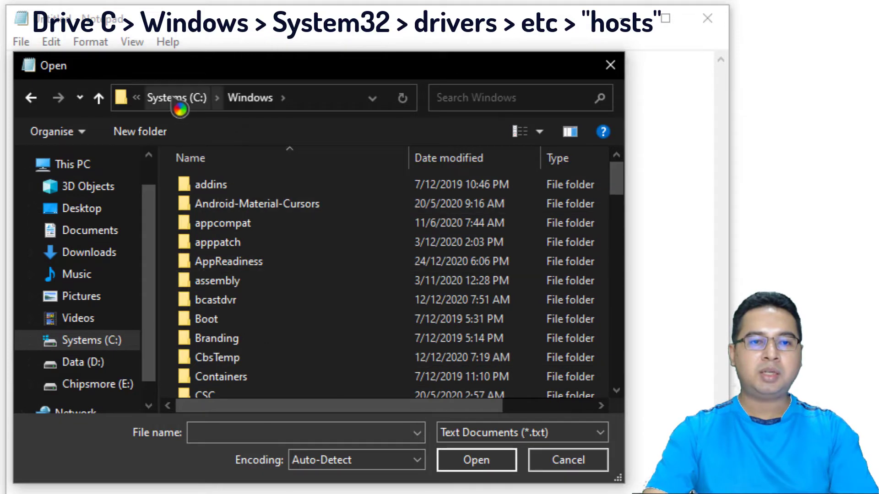
{"action": "scroll", "coordinate": [264, 390], "scroll_direction": "down", "scroll_amount": 20}
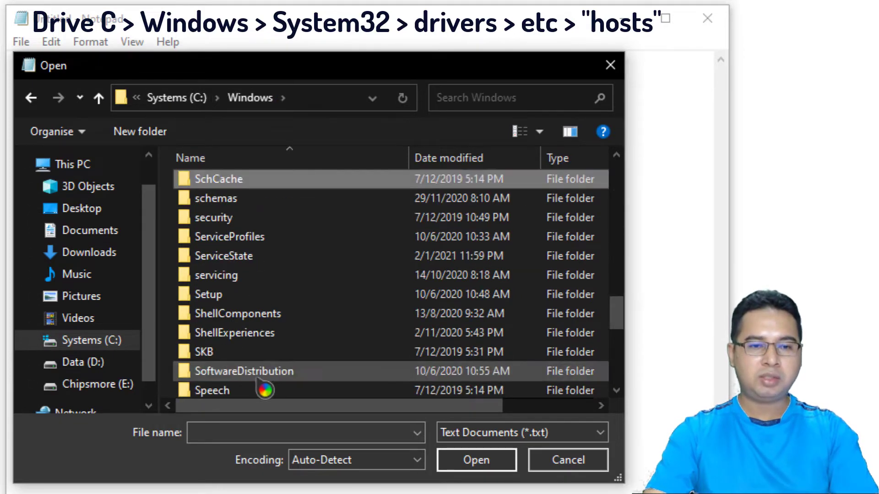
{"action": "scroll", "coordinate": [284, 269], "scroll_direction": "down", "scroll_amount": 3}
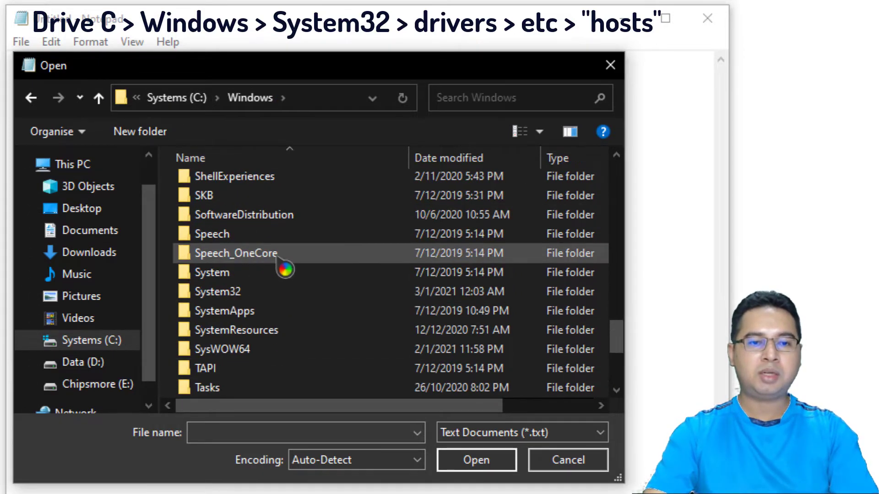
{"action": "double_click", "coordinate": [245, 298]}
{"action": "scroll", "coordinate": [246, 308], "scroll_direction": "down", "scroll_amount": 6}
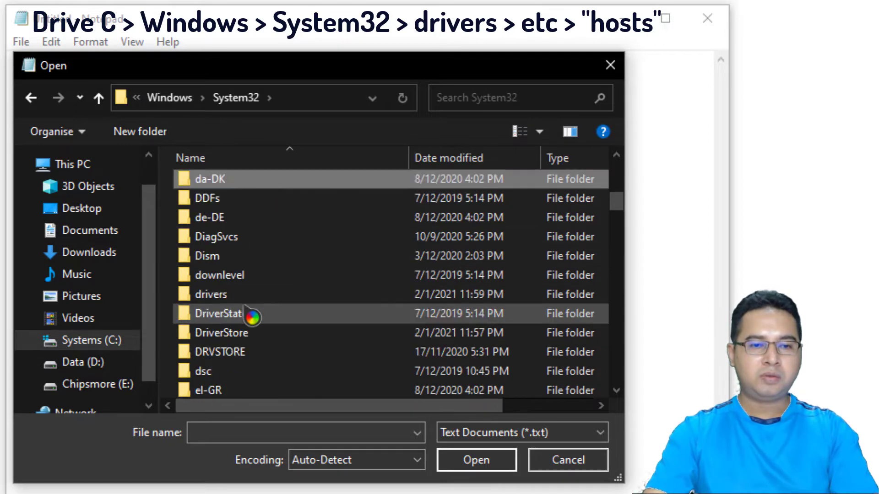
{"action": "double_click", "coordinate": [238, 296]}
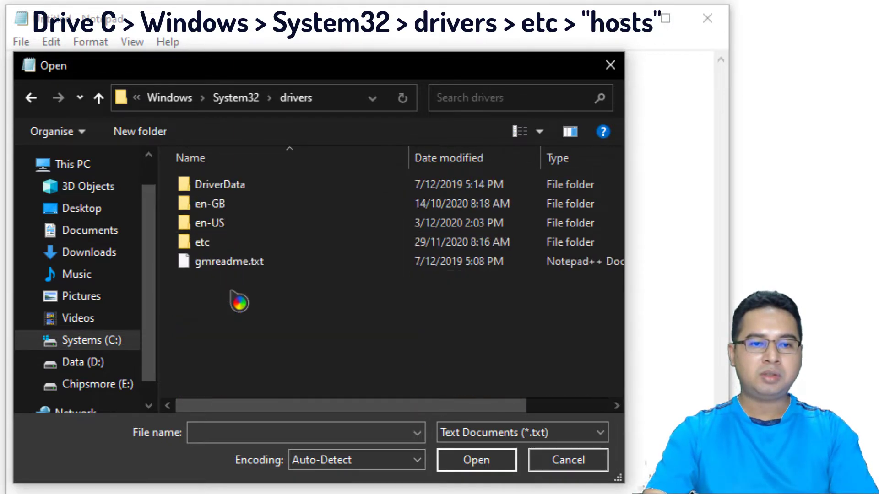
{"action": "double_click", "coordinate": [224, 247]}
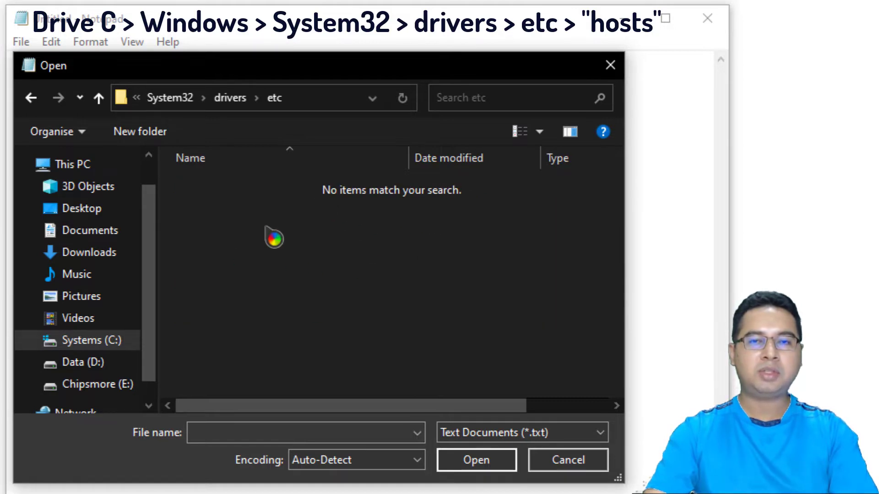
Show all file types in the etc folder and open the hosts file
{"action": "left_click", "coordinate": [476, 432]}
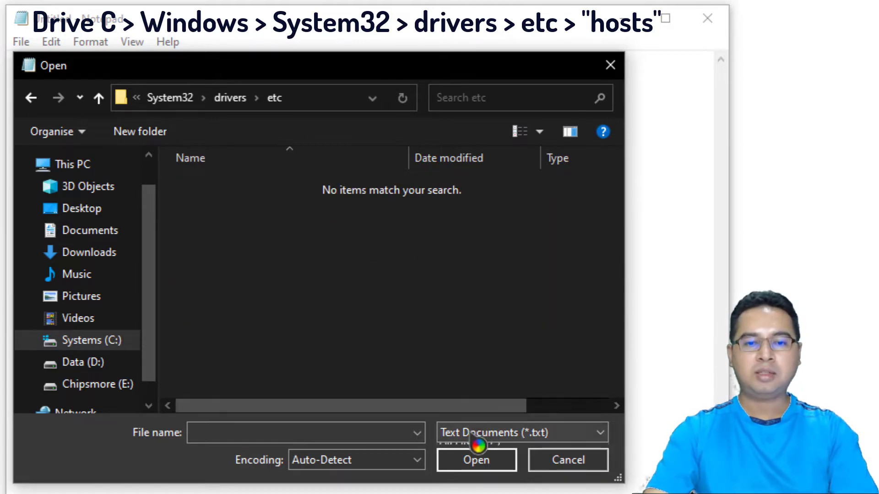
{"action": "left_click", "coordinate": [476, 466]}
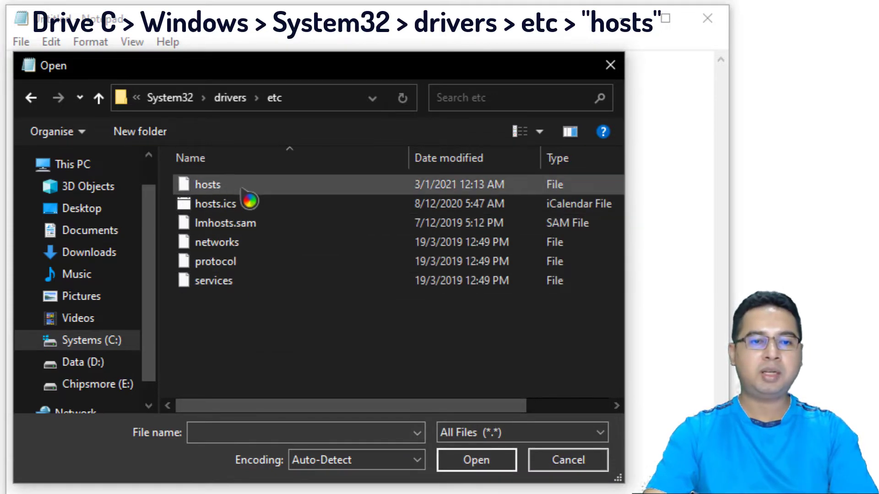
{"action": "double_click", "coordinate": [213, 190]}
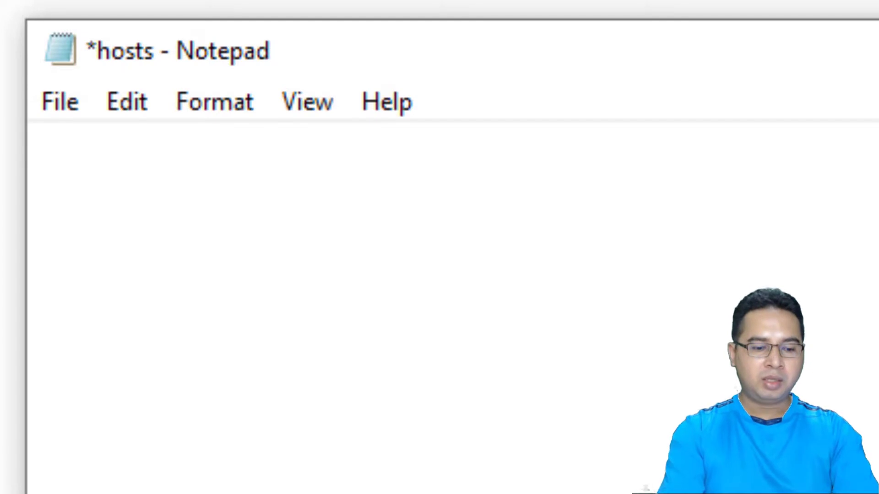
Add the line "127.0.0.1 jomgeek.hus" to the hosts file
{"action": "type", "text": "12"}
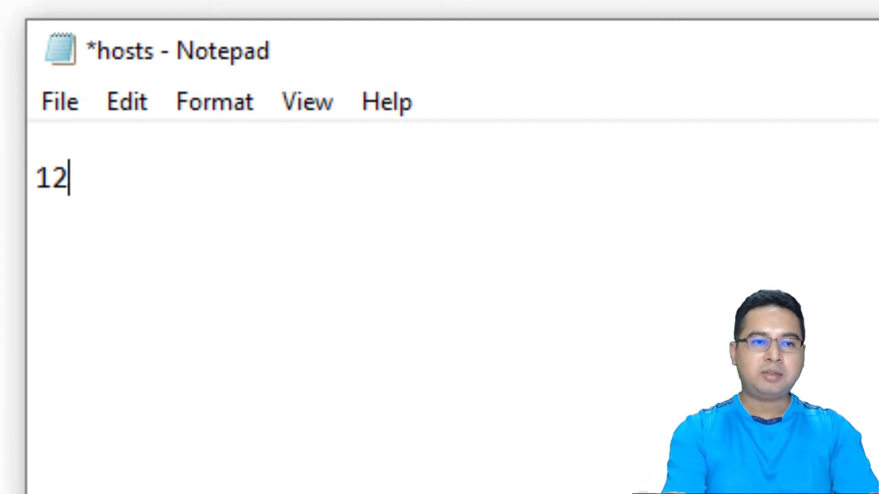
{"action": "type", "text": "7."}
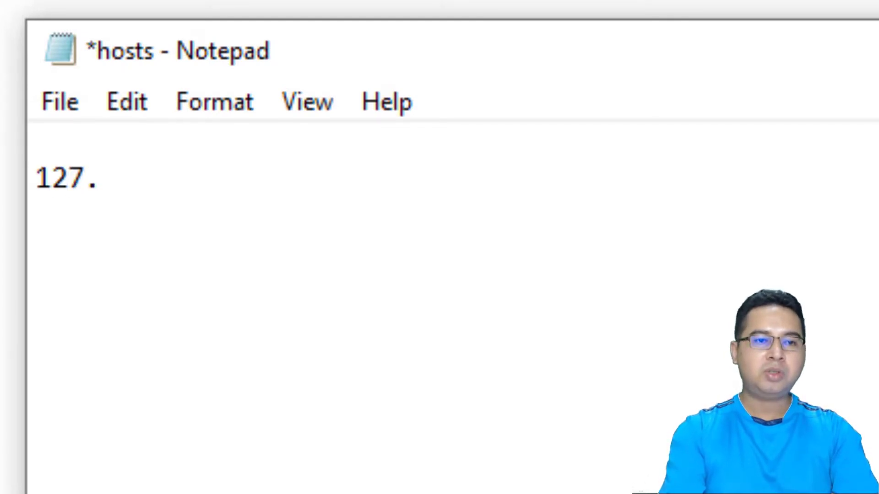
{"action": "type", "text": "0.0.1"}
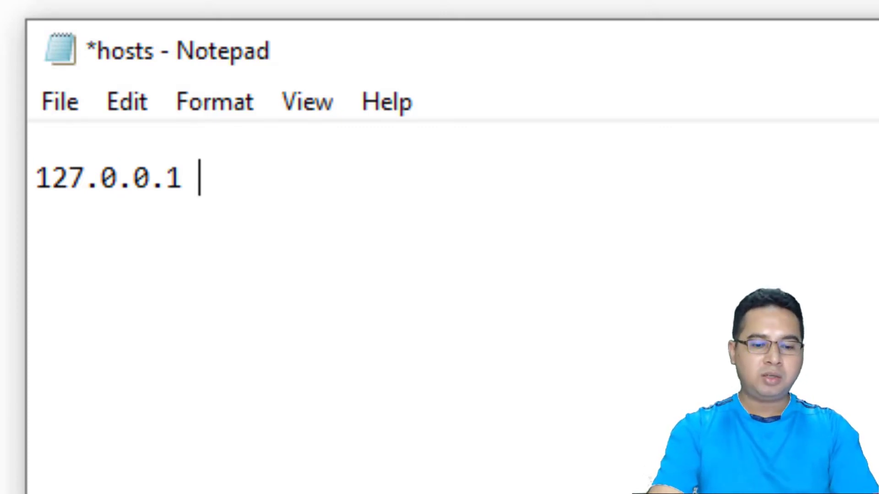
{"action": "type", "text": "jomgeek."}
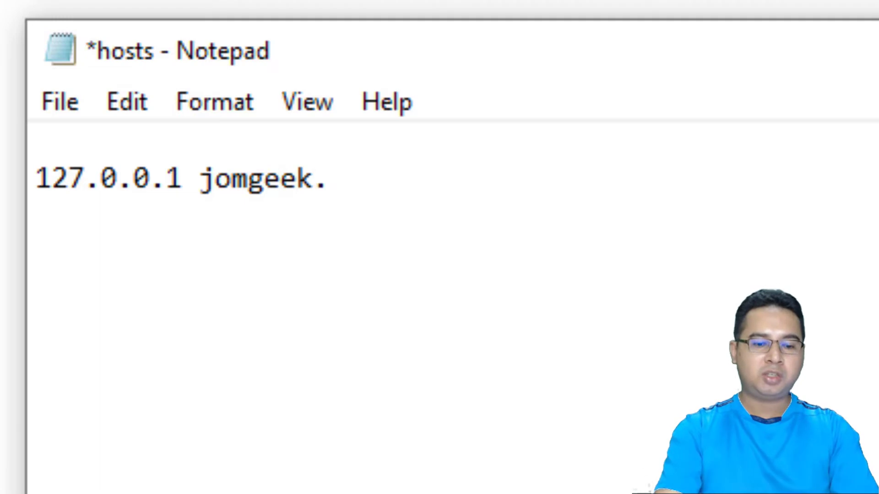
{"action": "type", "text": "hus"}
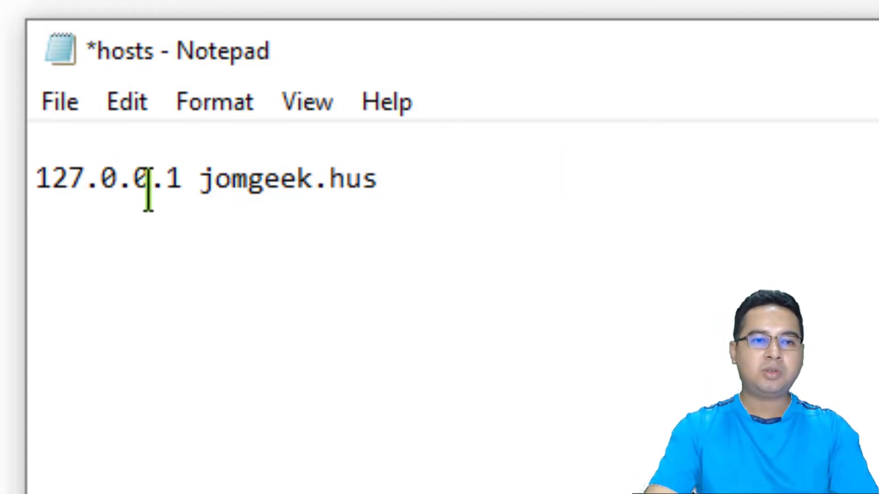
Check the jomgeek.hus domain in the new entry and save the hosts file
{"action": "left_click_drag", "start_coordinate": [190, 178], "coordinate": [439, 191]}
{"action": "left_click", "coordinate": [241, 167]}
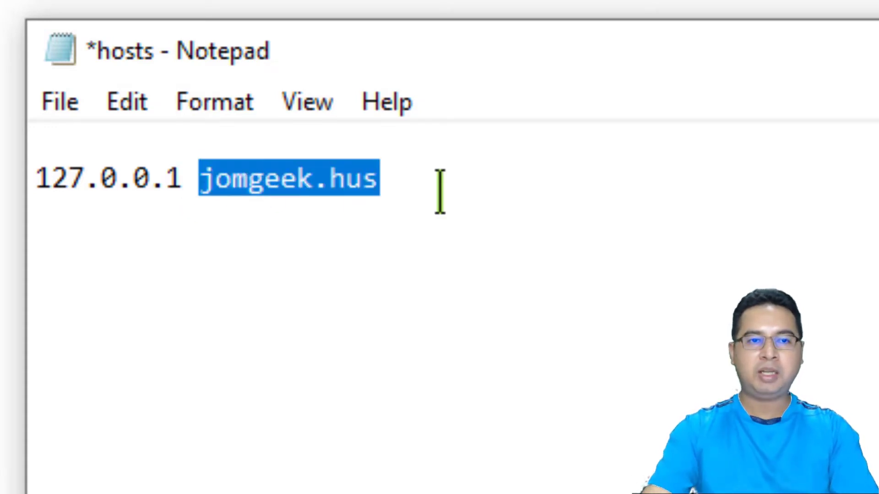
{"action": "left_click", "coordinate": [440, 191]}
{"action": "left_click", "coordinate": [61, 104]}
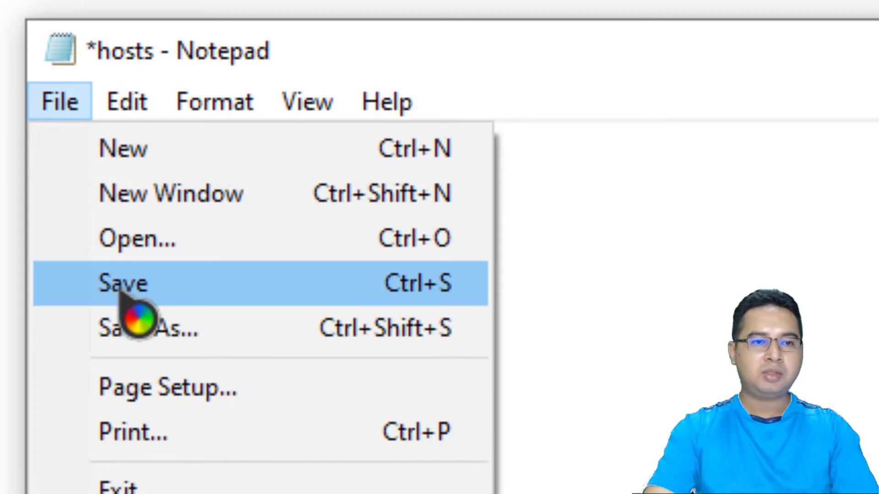
{"action": "left_click", "coordinate": [122, 153]}
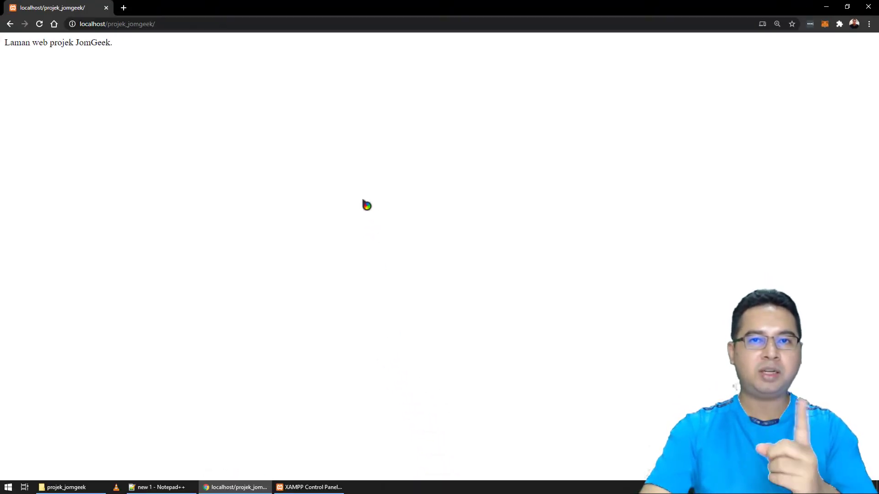
Switch to File Explorer and go to the xampp\apache\conf\extra folder on the C: drive
{"action": "left_click", "coordinate": [66, 487]}
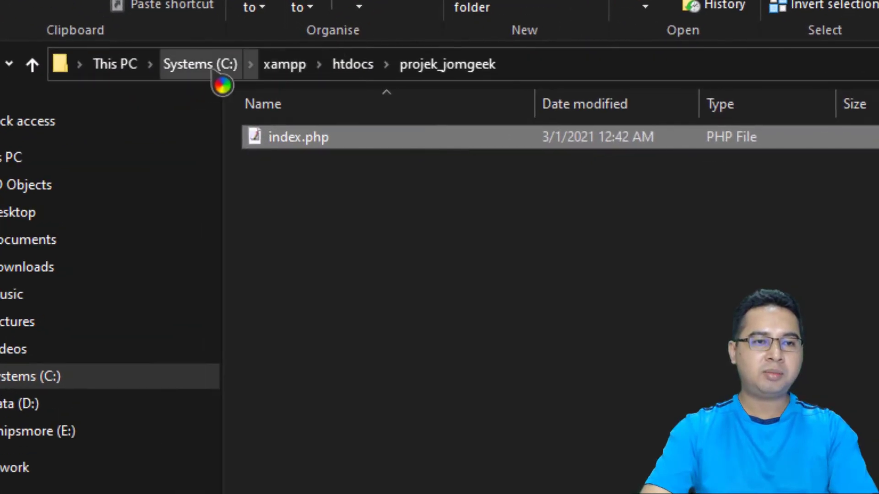
{"action": "left_click", "coordinate": [284, 67]}
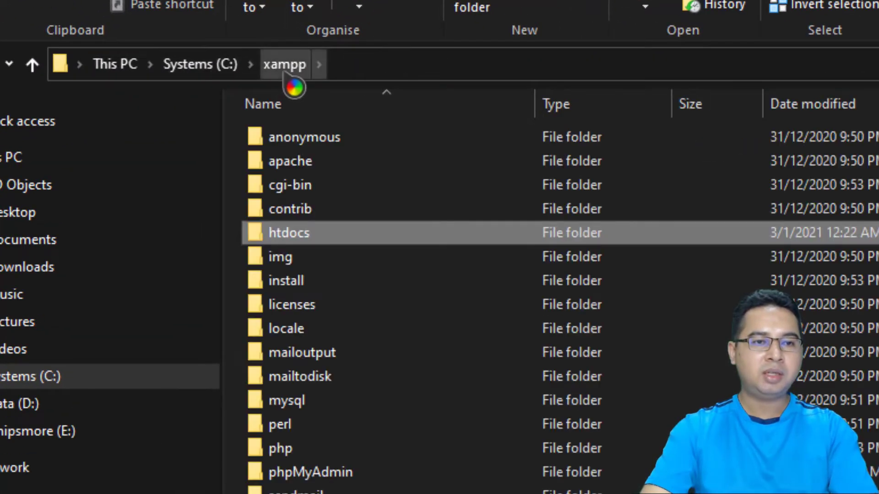
{"action": "double_click", "coordinate": [297, 163]}
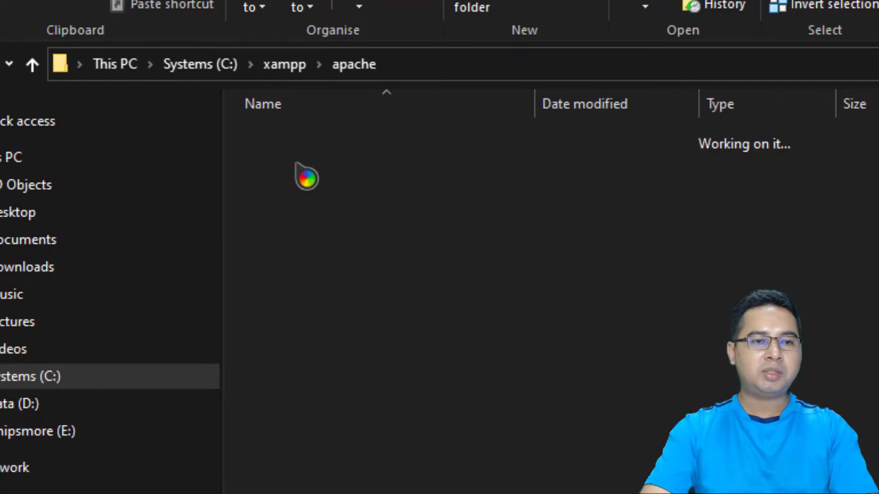
{"action": "double_click", "coordinate": [284, 161]}
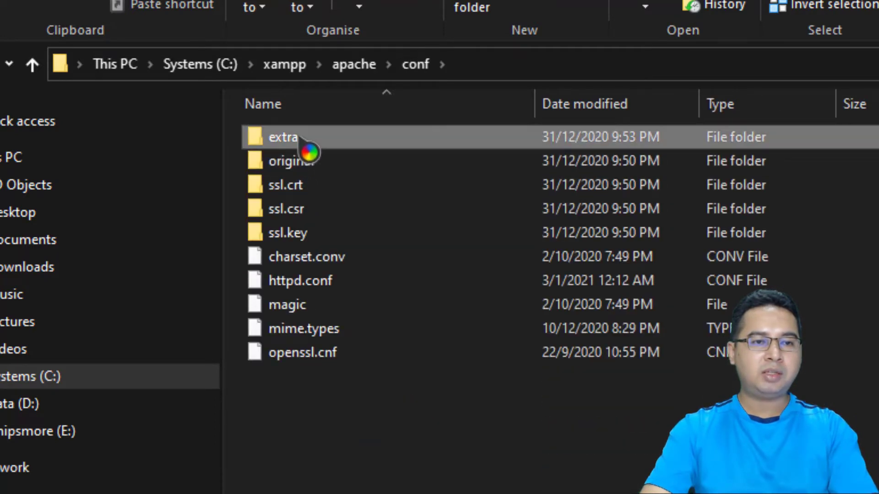
{"action": "double_click", "coordinate": [305, 146]}
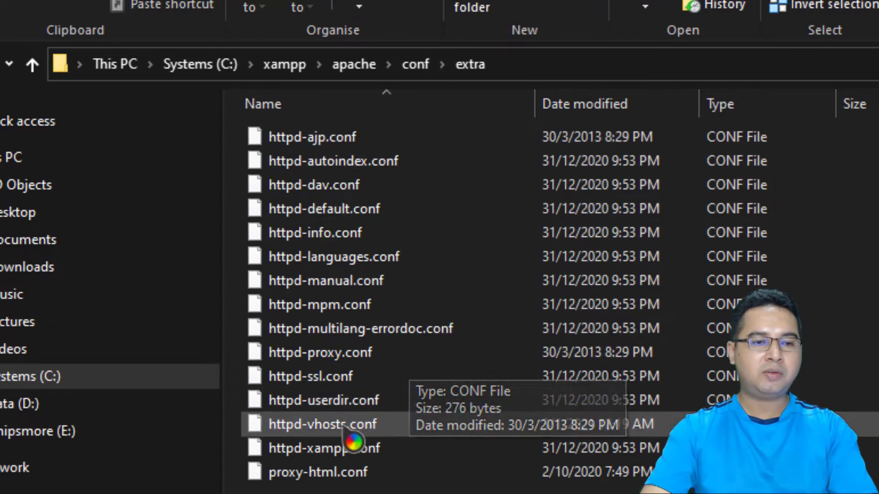
Open the httpd-vhosts.conf file from the extra folder in Notepad++
{"action": "left_click", "coordinate": [331, 428]}
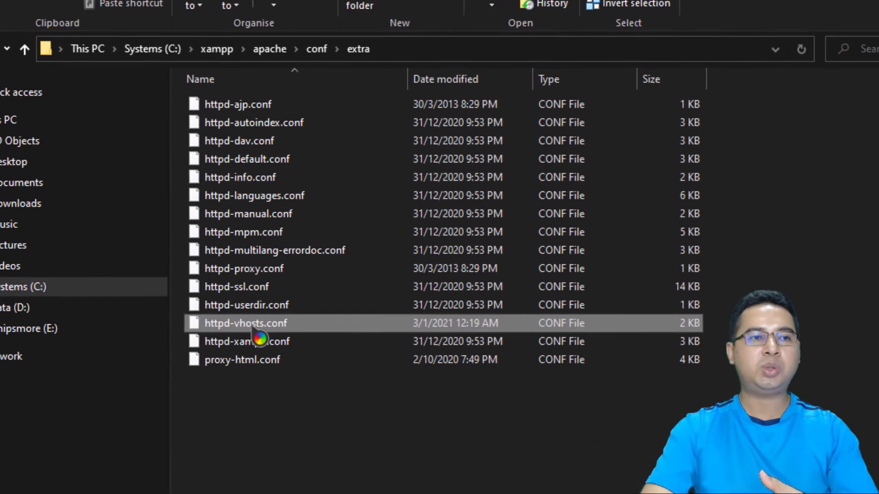
{"action": "right_click", "coordinate": [259, 337]}
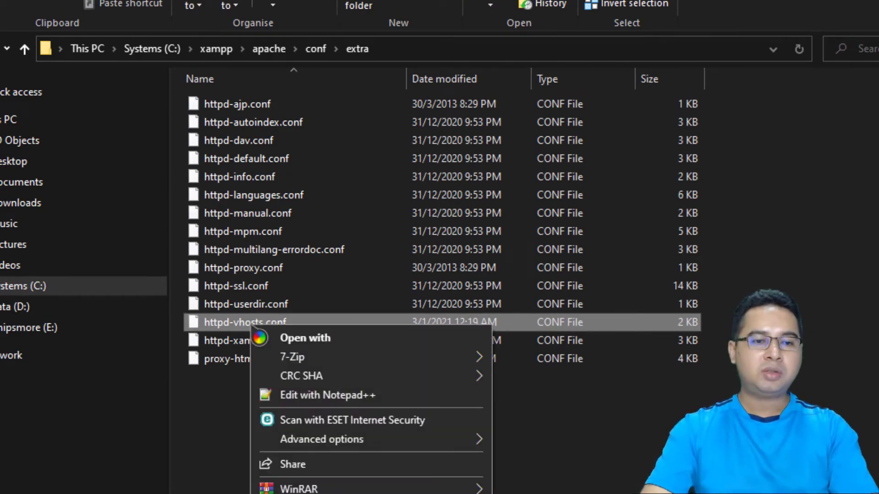
{"action": "left_click", "coordinate": [263, 395]}
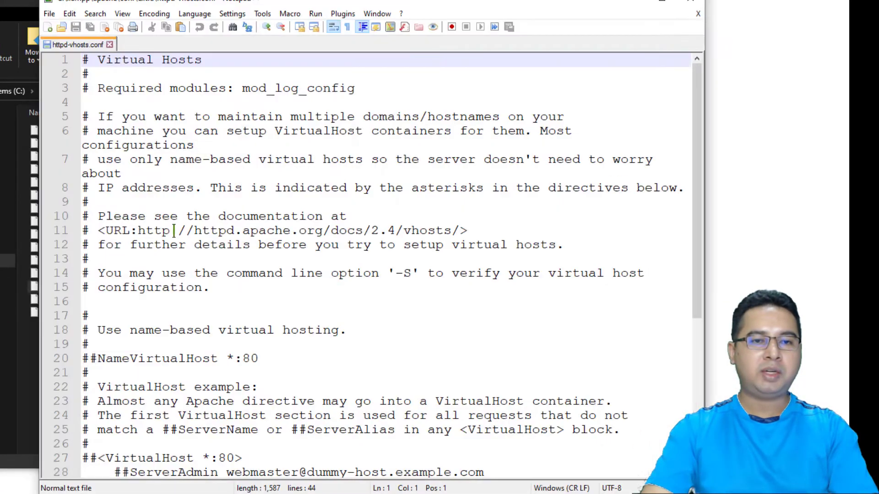
{"action": "left_click_drag", "start_coordinate": [210, 5], "coordinate": [188, 0]}
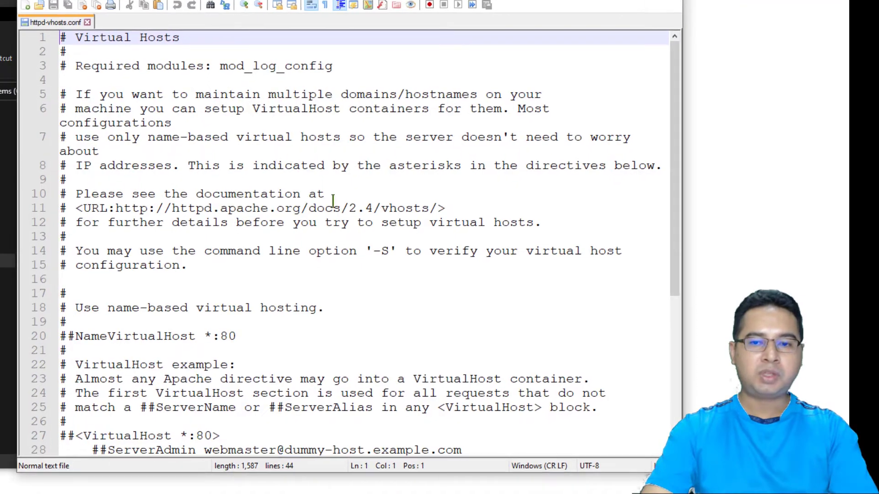
Copy the second commented VirtualHost example block and paste it below itself at the end of the file, separated by a blank line
{"action": "scroll", "coordinate": [329, 204], "scroll_direction": "down", "scroll_amount": 4}
{"action": "scroll", "coordinate": [325, 205], "scroll_direction": "down", "scroll_amount": 1}
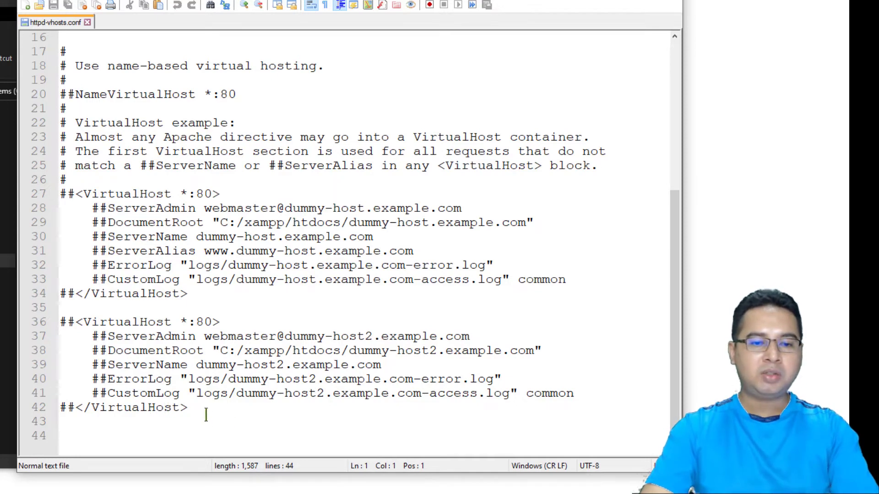
{"action": "left_click_drag", "start_coordinate": [195, 408], "coordinate": [53, 322]}
{"action": "key", "text": "ctrl+c"}
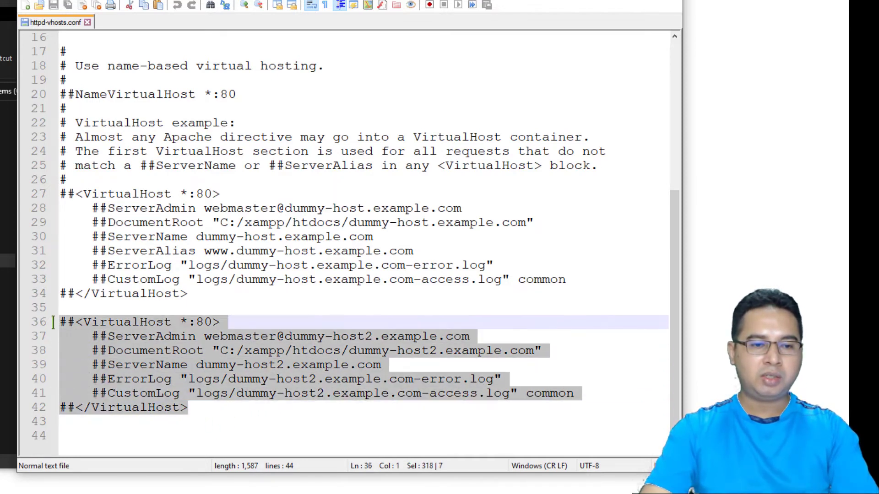
{"action": "left_click", "coordinate": [209, 407]}
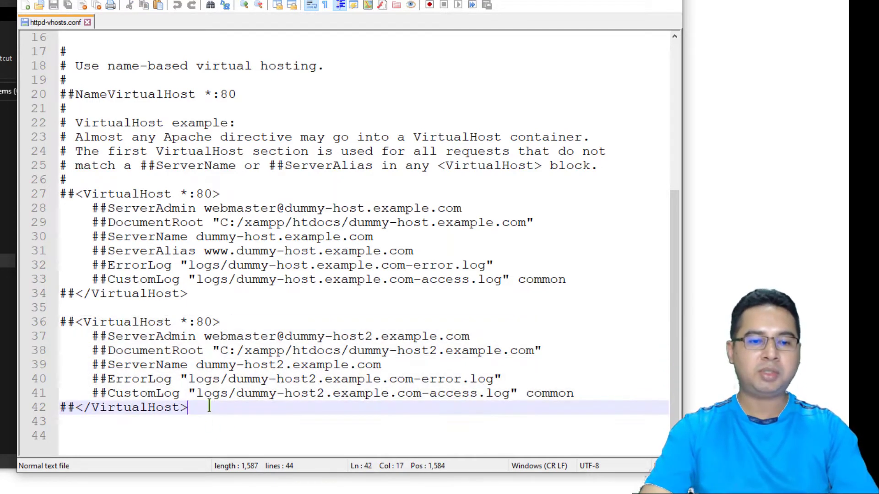
{"action": "key", "text": "Return"}
{"action": "key", "text": "Return"}
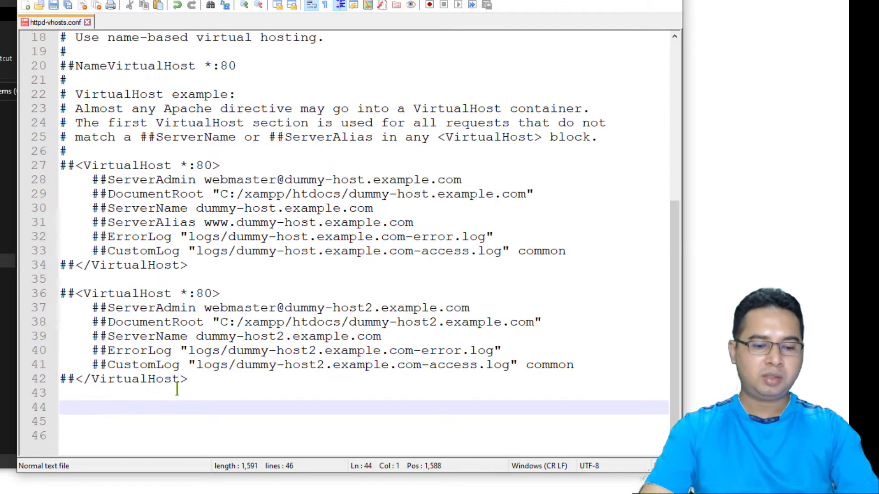
{"action": "key", "text": "ctrl+v"}
Uncomment the opening and closing VirtualHost tags of the pasted block by removing their ## prefixes
{"action": "left_click", "coordinate": [74, 322]}
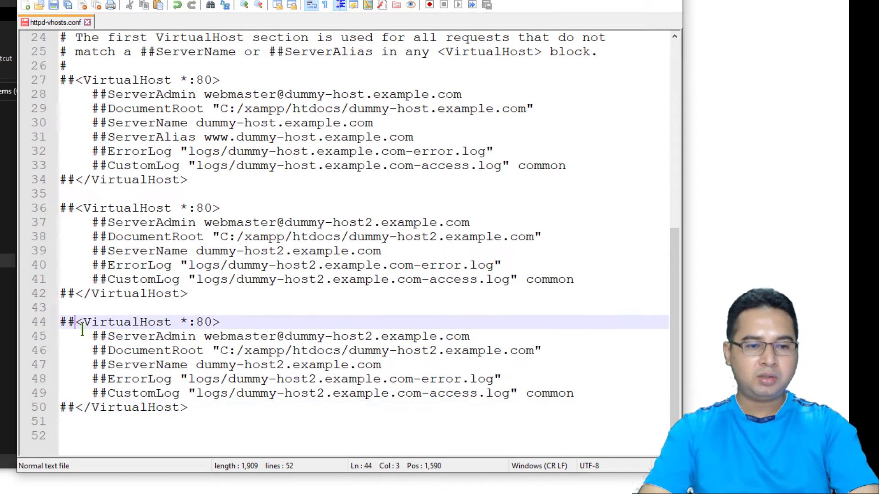
{"action": "key", "text": "BackSpace"}
{"action": "key", "text": "BackSpace"}
{"action": "left_click", "coordinate": [75, 408]}
{"action": "key", "text": "BackSpace"}
{"action": "key", "text": "BackSpace"}
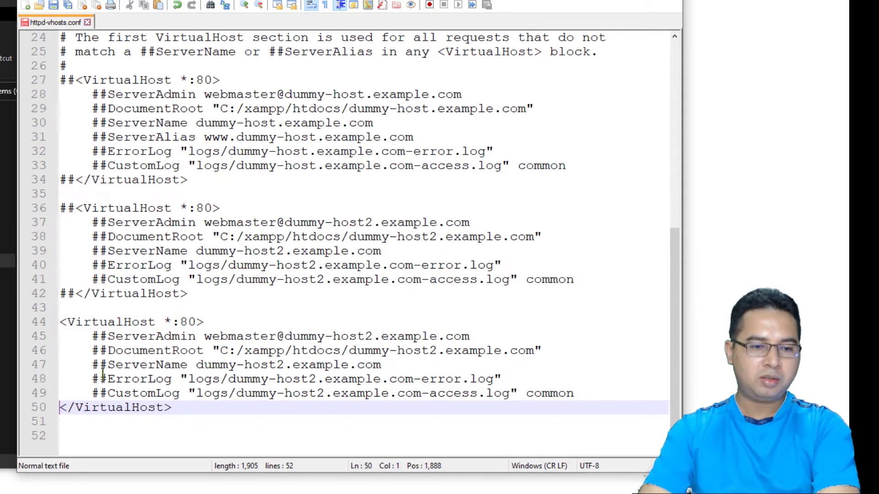
Remove the ## prefixes from the ServerAdmin and DocumentRoot lines in the new VirtualHost block
{"action": "left_click", "coordinate": [107, 336]}
{"action": "key", "text": "BackSpace"}
{"action": "key", "text": "BackSpace"}
{"action": "left_click", "coordinate": [107, 350]}
{"action": "key", "text": "BackSpace"}
{"action": "key", "text": "BackSpace"}
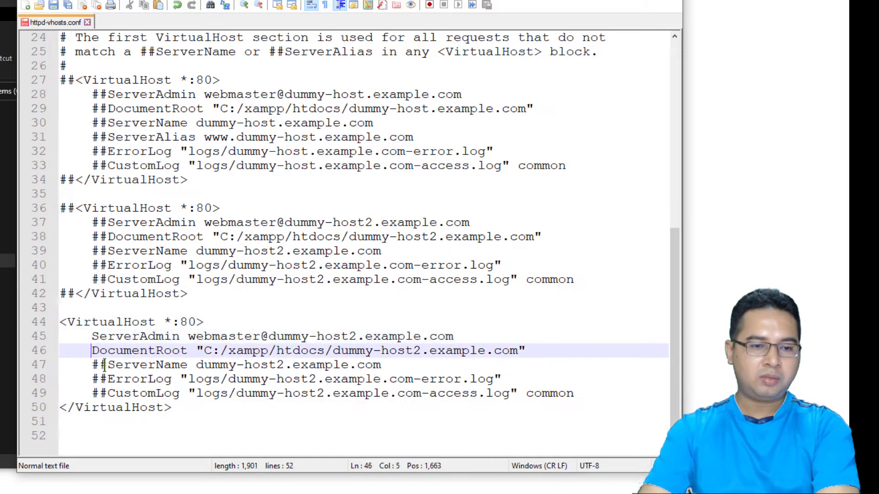
Remove the ## prefixes from the ServerName, ErrorLog and CustomLog lines in the new VirtualHost block
{"action": "left_click", "coordinate": [105, 365]}
{"action": "key", "text": "BackSpace"}
{"action": "key", "text": "BackSpace"}
{"action": "left_click", "coordinate": [105, 379]}
{"action": "key", "text": "BackSpace"}
{"action": "key", "text": "BackSpace"}
{"action": "left_click", "coordinate": [105, 393]}
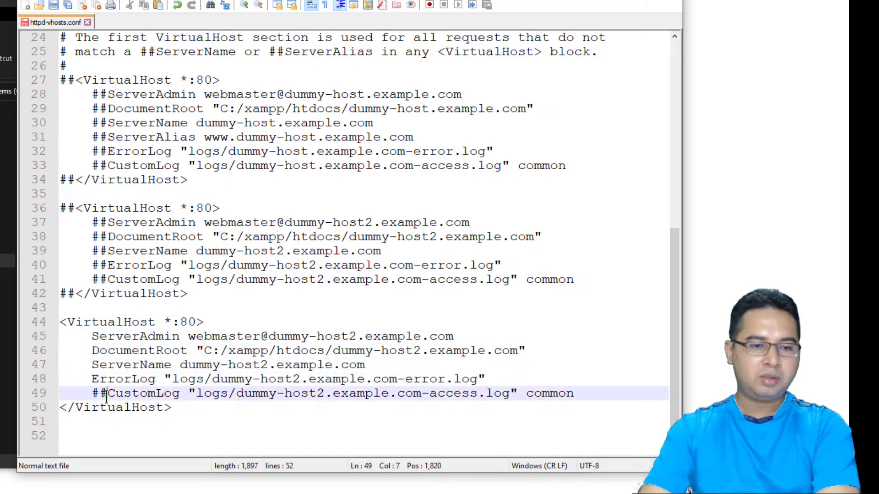
{"action": "key", "text": "BackSpace"}
{"action": "key", "text": "BackSpace"}
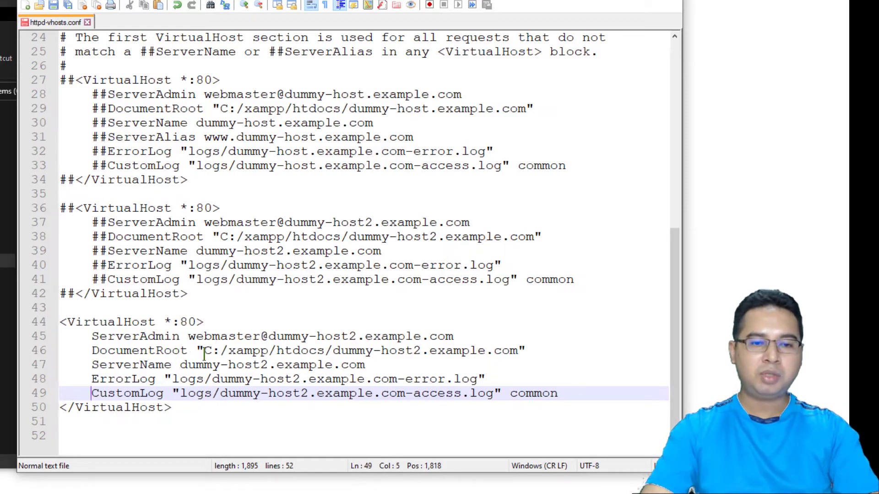
Switch to File Explorer, go to C:\xampp\htdocs\projek_jomgeek and copy the folder name projek_jomgeek from its path
{"action": "left_click_drag", "start_coordinate": [204, 353], "coordinate": [493, 351]}
{"action": "left_click", "coordinate": [492, 351]}
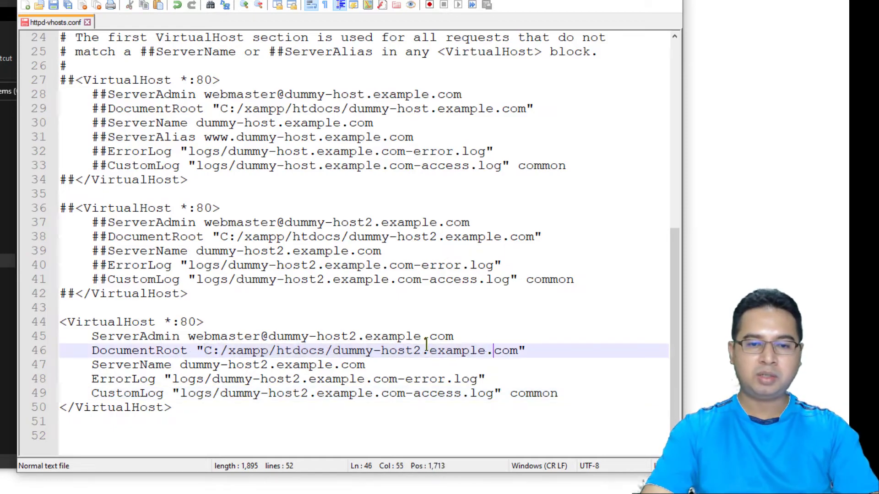
{"action": "left_click", "coordinate": [7, 320]}
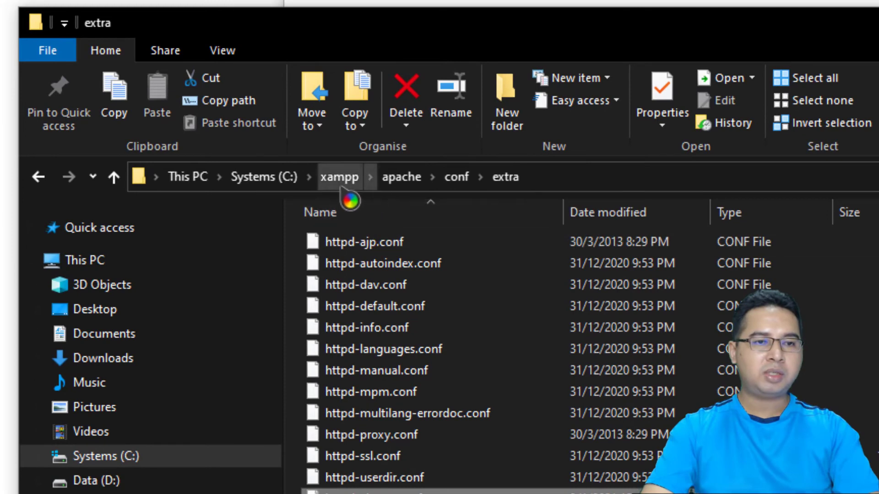
{"action": "left_click", "coordinate": [341, 184]}
{"action": "left_click", "coordinate": [352, 330]}
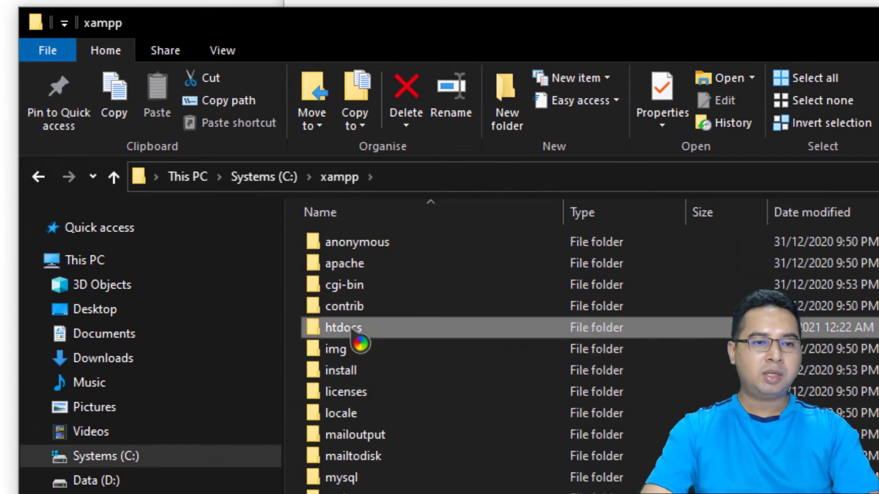
{"action": "double_click", "coordinate": [351, 330]}
{"action": "double_click", "coordinate": [405, 288]}
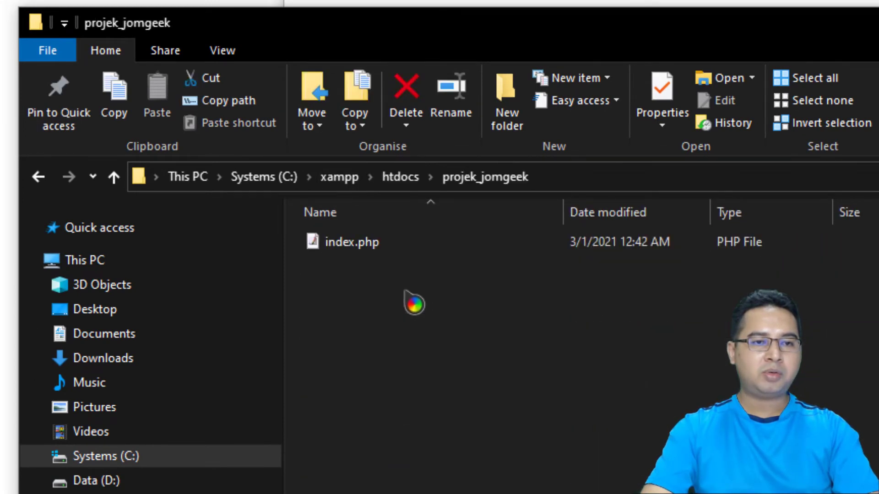
{"action": "left_click", "coordinate": [550, 178]}
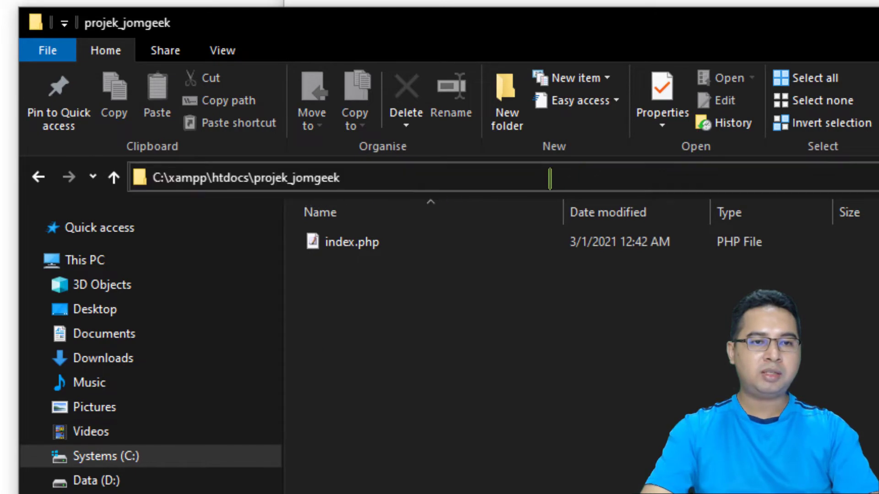
{"action": "left_click", "coordinate": [339, 178]}
{"action": "left_click_drag", "start_coordinate": [253, 178], "coordinate": [361, 184]}
{"action": "key", "text": "ctrl+c"}
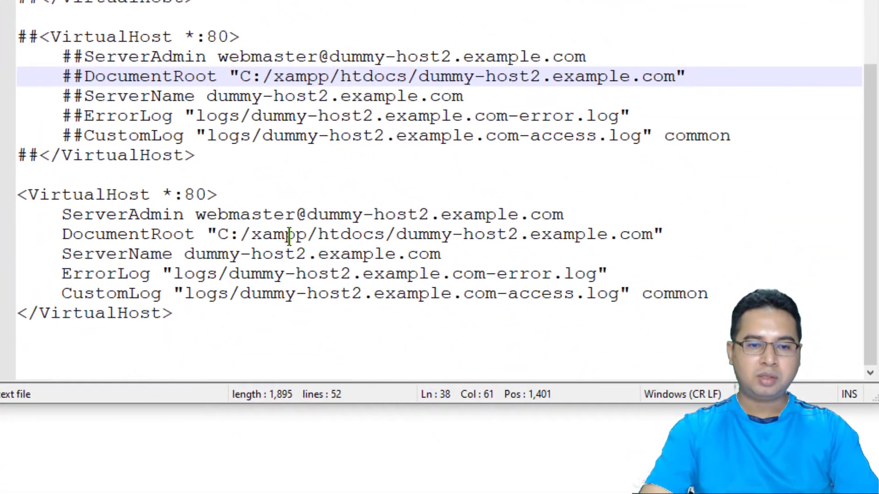
Back in Notepad++, set the new block's DocumentRoot to "C:/xampp/htdocs/projek_jomgeek" and its ServerName to jomgeek.hus
{"action": "left_click_drag", "start_coordinate": [396, 234], "coordinate": [651, 240]}
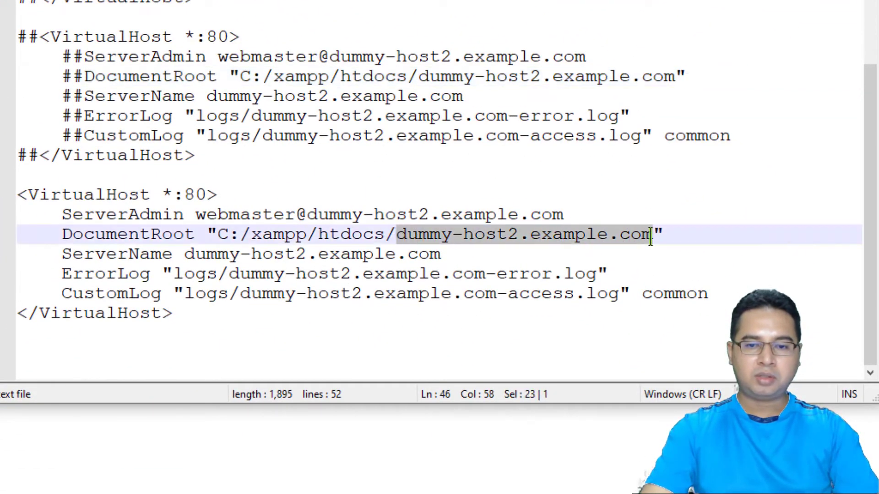
{"action": "key", "text": "ctrl+v"}
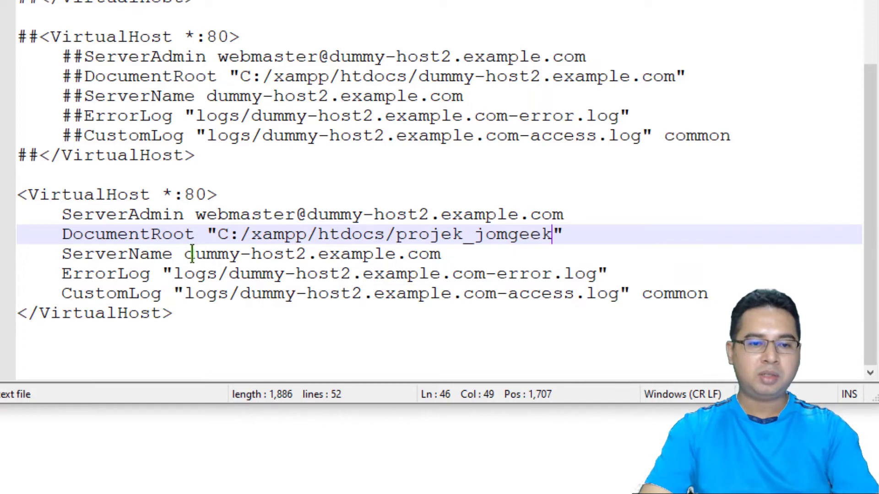
{"action": "left_click_drag", "start_coordinate": [184, 253], "coordinate": [438, 256]}
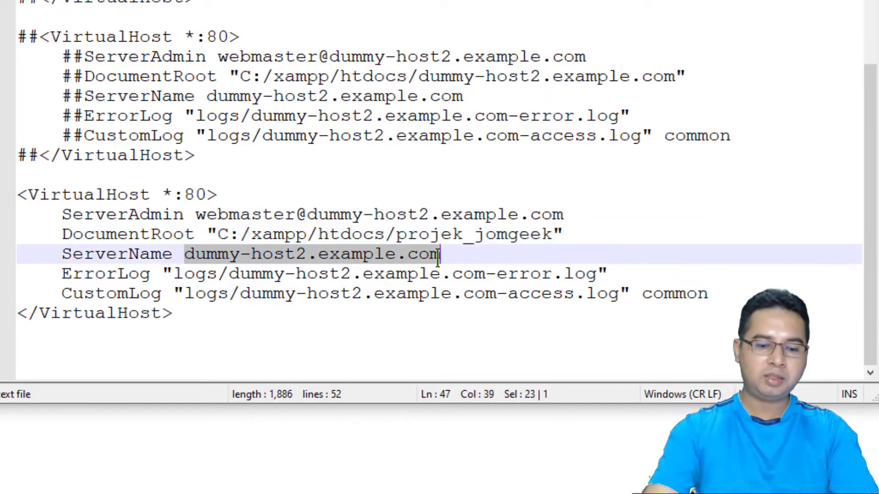
{"action": "type", "text": "jomgeek."}
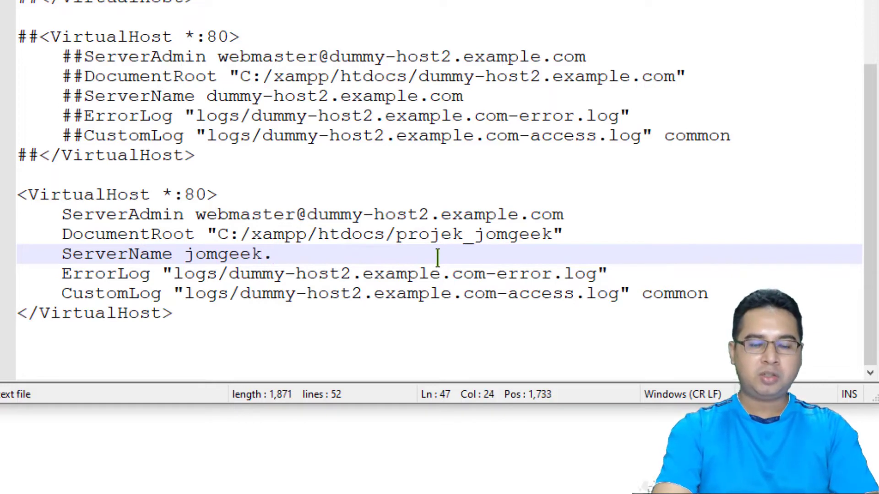
{"action": "type", "text": "hus"}
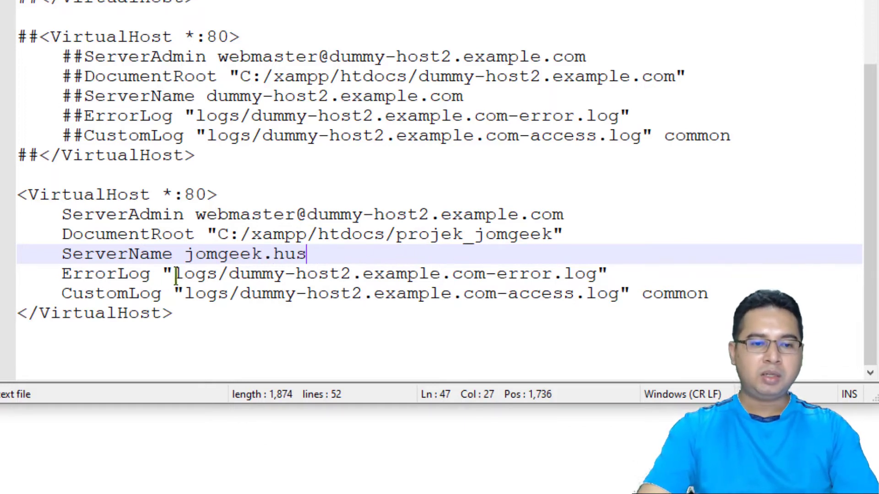
Copy the DocumentRoot path into the new block's ErrorLog line so it reads "C:/xampp/htdocs/projek_jomgeek/error.log"
{"action": "left_click", "coordinate": [290, 272]}
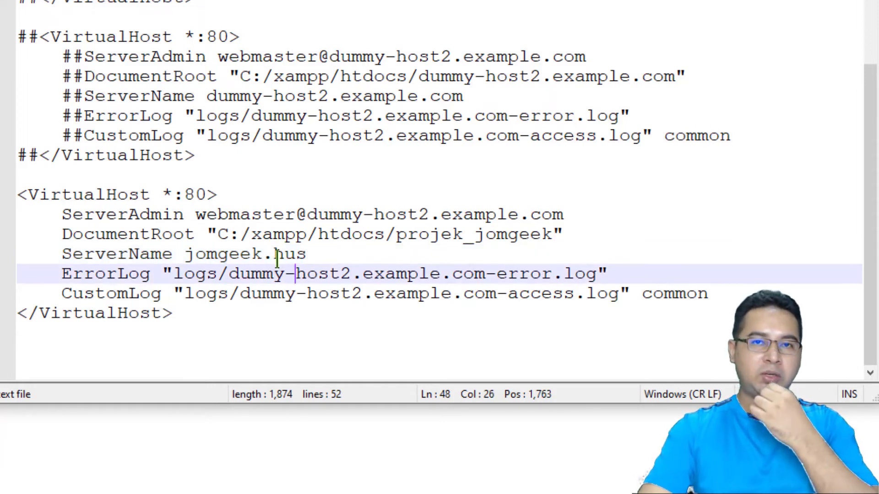
{"action": "left_click", "coordinate": [215, 236]}
{"action": "left_click_drag", "start_coordinate": [218, 236], "coordinate": [544, 236]}
{"action": "key", "text": "ctrl+c"}
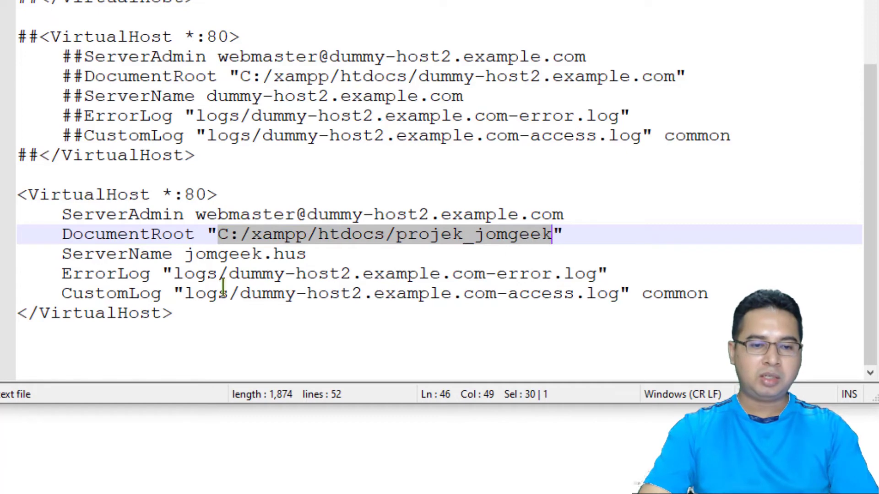
{"action": "left_click", "coordinate": [175, 274]}
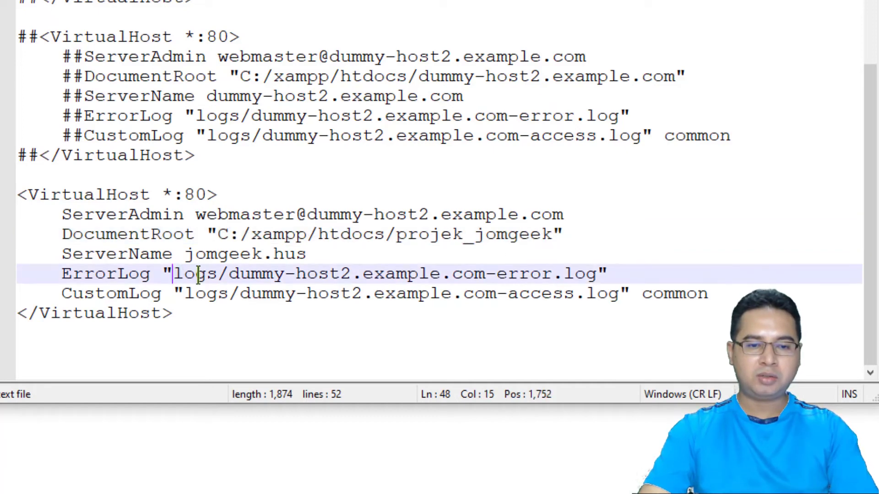
{"action": "left_click_drag", "start_coordinate": [173, 274], "coordinate": [496, 285]}
{"action": "key", "text": "ctrl+v"}
{"action": "type", "text": "/"}
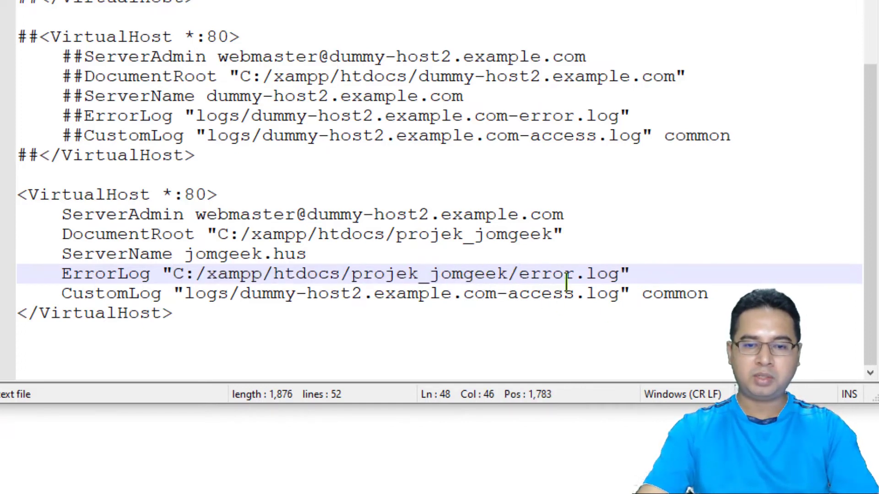
Change the new block's CustomLog path to "C:/xampp/htdocs/projek_jomgeek/access.log"
{"action": "left_click_drag", "start_coordinate": [185, 293], "coordinate": [514, 297]}
{"action": "key", "text": "ctrl+v"}
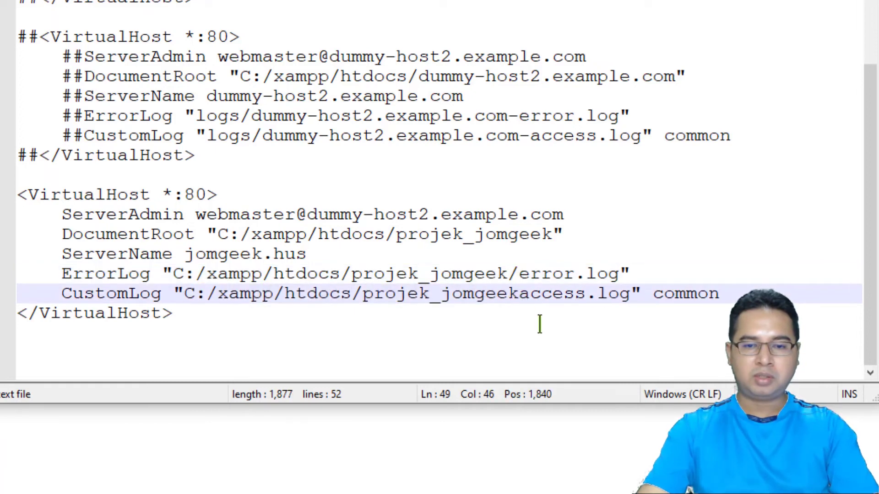
{"action": "type", "text": "/"}
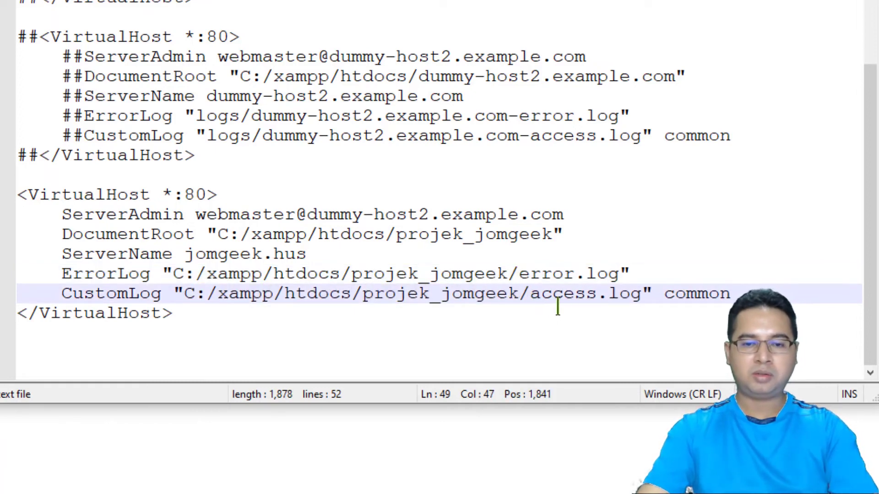
Remove the .log extension from the ErrorLog and CustomLog paths in the new VirtualHost block
{"action": "left_click", "coordinate": [621, 273]}
{"action": "key", "text": "BackSpace"}
{"action": "key", "text": "BackSpace"}
{"action": "key", "text": "BackSpace"}
{"action": "key", "text": "BackSpace"}
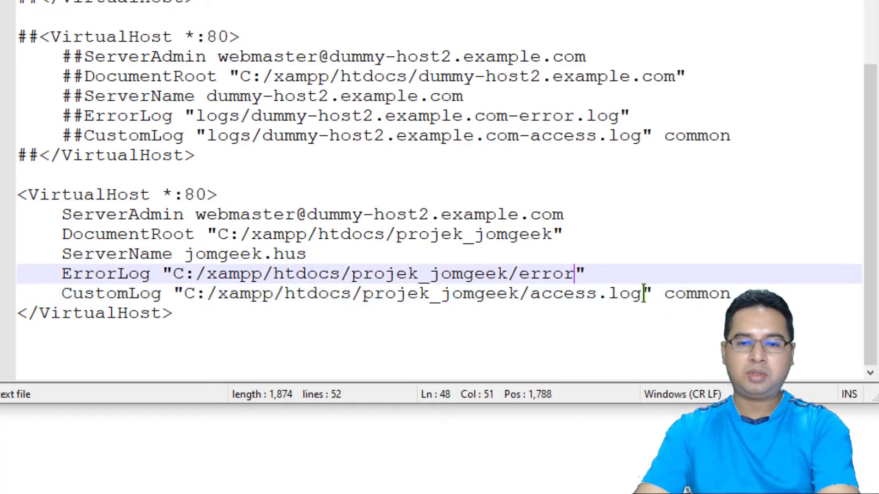
{"action": "left_click", "coordinate": [644, 293]}
{"action": "key", "text": "BackSpace"}
{"action": "key", "text": "BackSpace"}
{"action": "key", "text": "BackSpace"}
{"action": "key", "text": "BackSpace"}
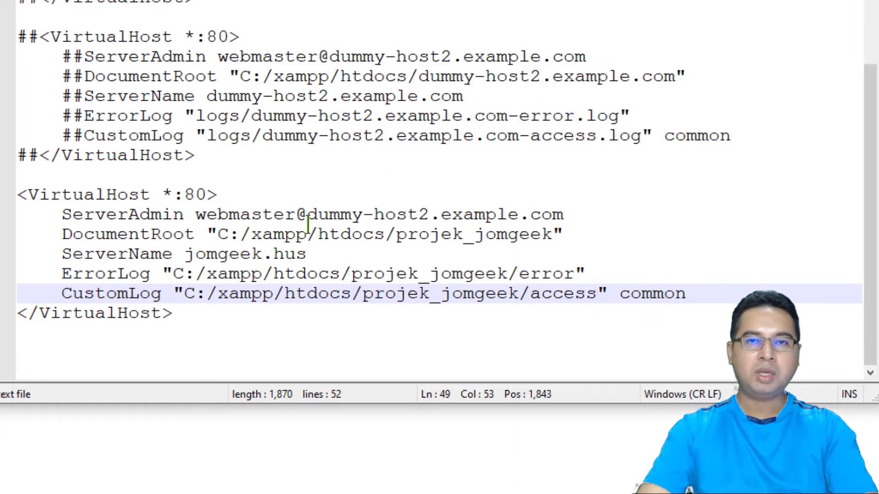
Comment out the ErrorLog and CustomLog lines of the new VirtualHost block with a # in front of each
{"action": "left_click", "coordinate": [65, 274]}
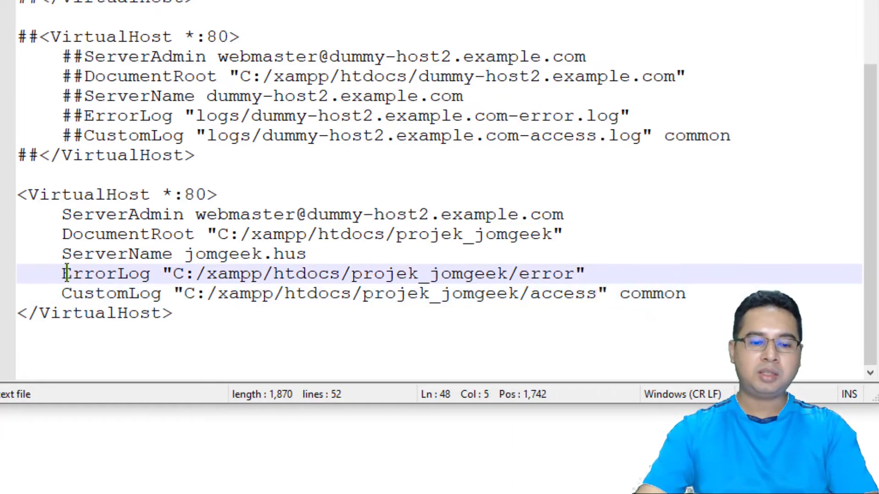
{"action": "type", "text": "#"}
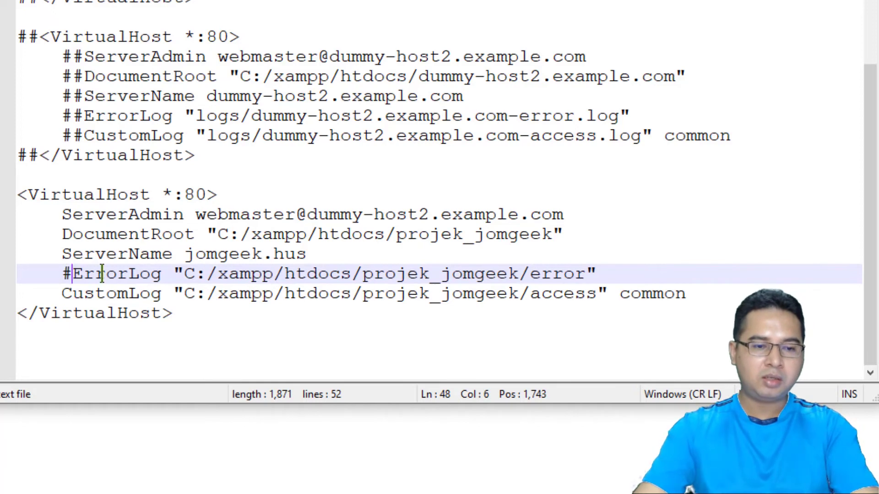
{"action": "left_click", "coordinate": [63, 293]}
{"action": "type", "text": "#"}
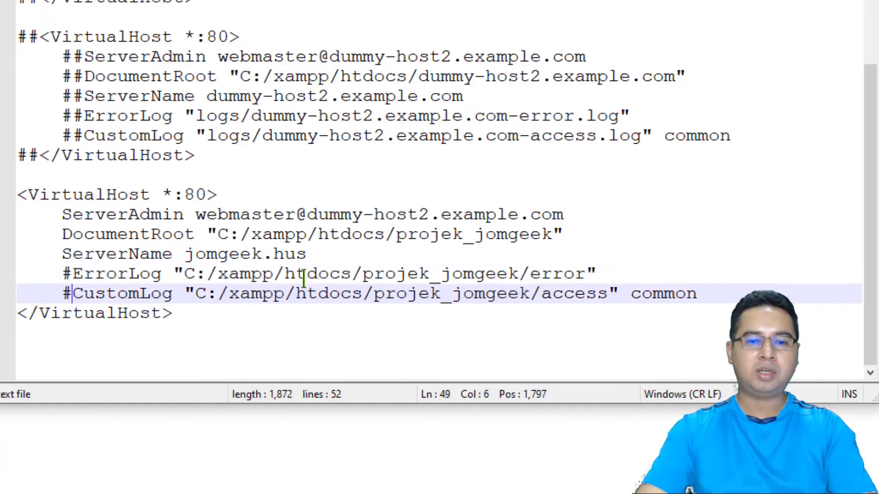
Uncomment the CustomLog and ErrorLog lines of the new VirtualHost block by removing the # in front of each
{"action": "key", "text": "BackSpace"}
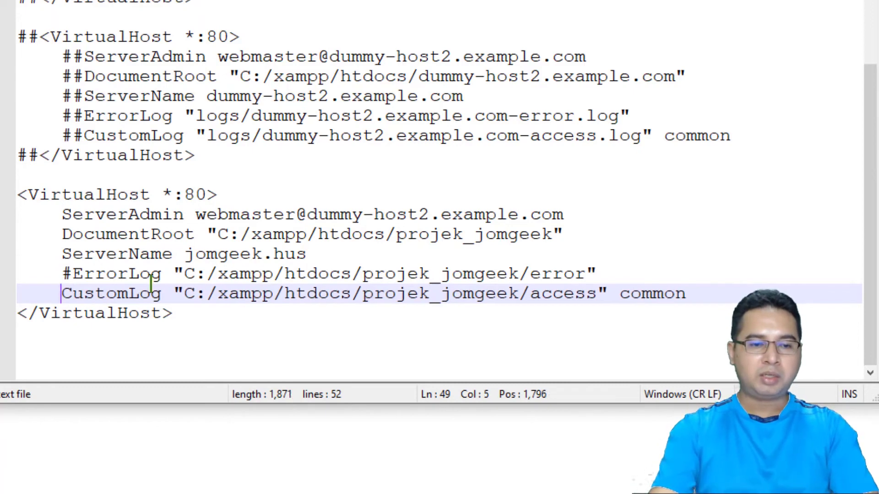
{"action": "key", "text": "Up"}
{"action": "key", "text": "BackSpace"}
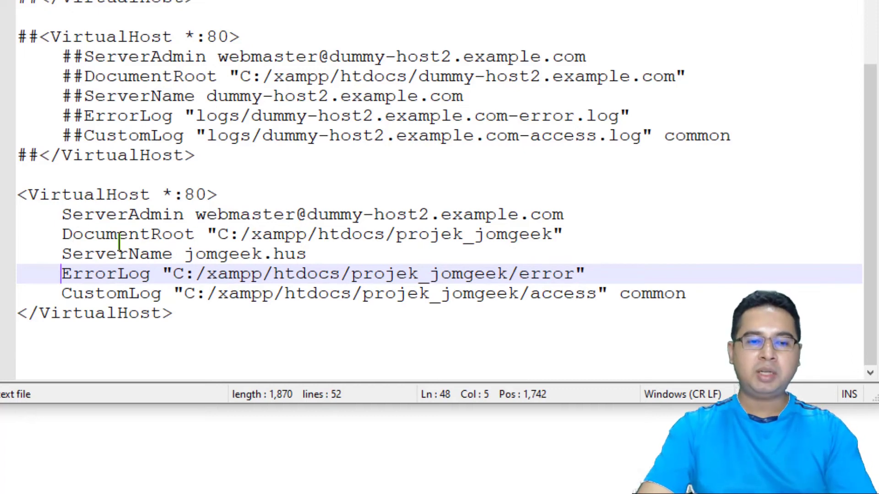
Review the DocumentRoot path and the ServerName value in the new VirtualHost block
{"action": "double_click", "coordinate": [139, 234]}
{"action": "left_click", "coordinate": [250, 234]}
{"action": "left_click_drag", "start_coordinate": [215, 234], "coordinate": [552, 239]}
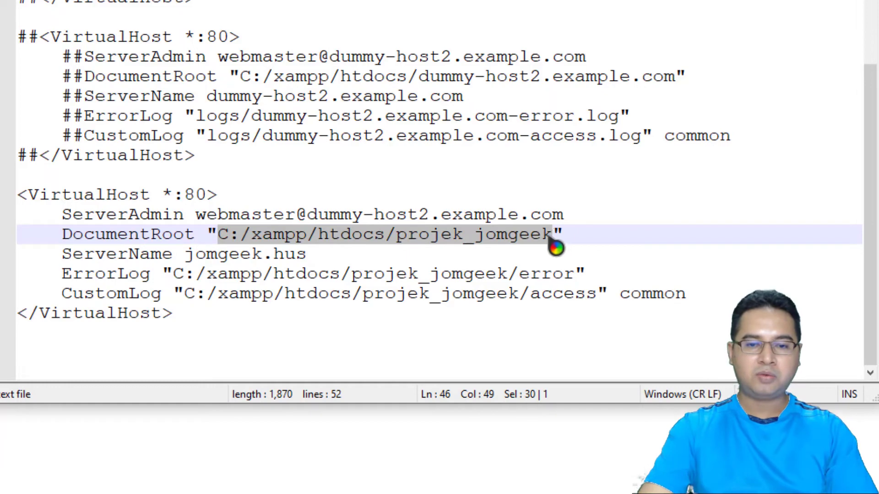
{"action": "double_click", "coordinate": [103, 254]}
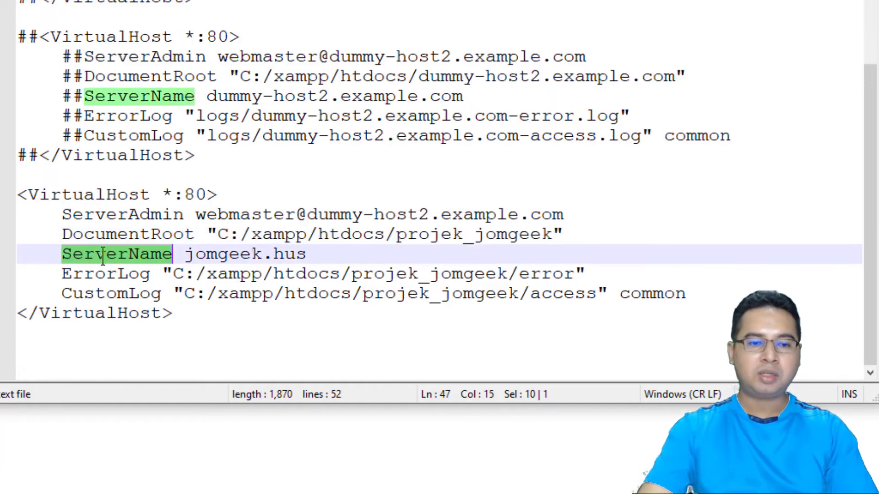
{"action": "left_click", "coordinate": [192, 254]}
{"action": "left_click_drag", "start_coordinate": [183, 254], "coordinate": [311, 256]}
{"action": "left_click", "coordinate": [310, 255]}
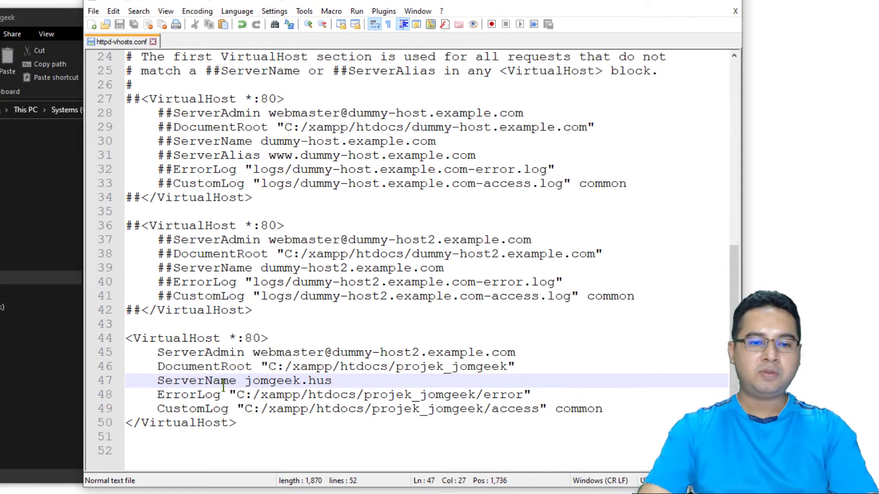
Switch from the httpd-vhosts.conf editor to the XAMPP Control Panel, stop the Apache module and start it again
{"action": "left_click", "coordinate": [666, 3]}
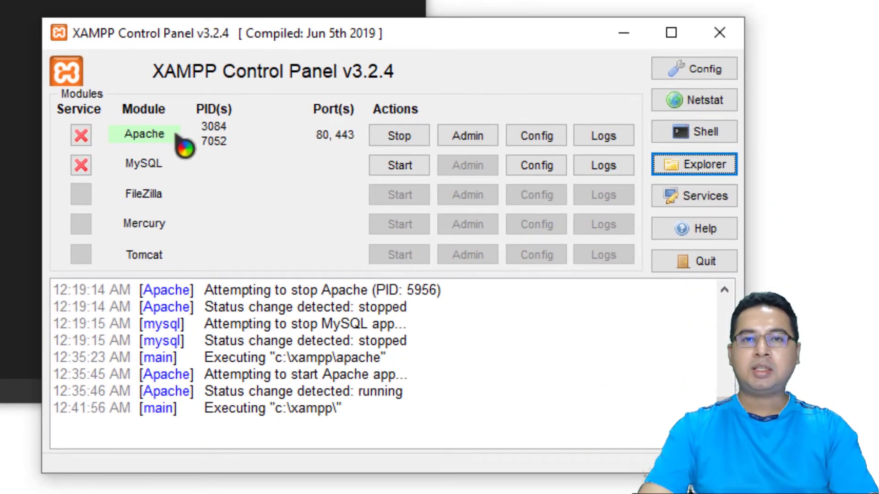
{"action": "left_click", "coordinate": [396, 137]}
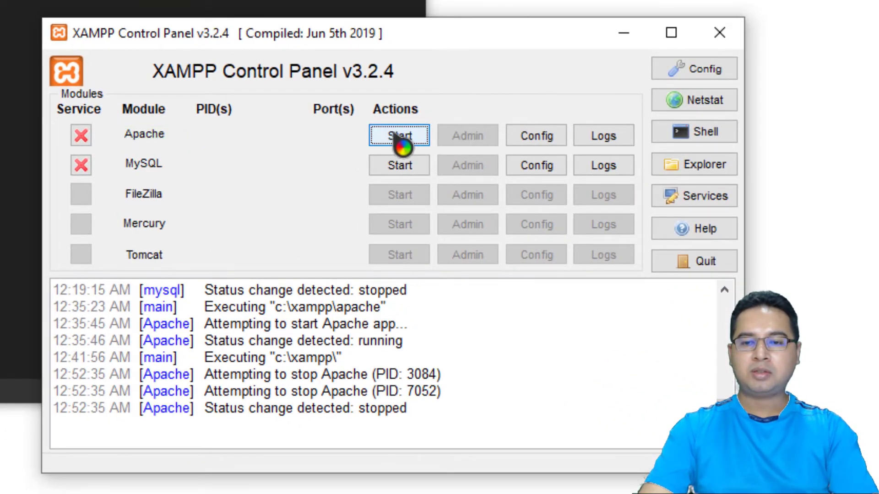
{"action": "left_click", "coordinate": [391, 138]}
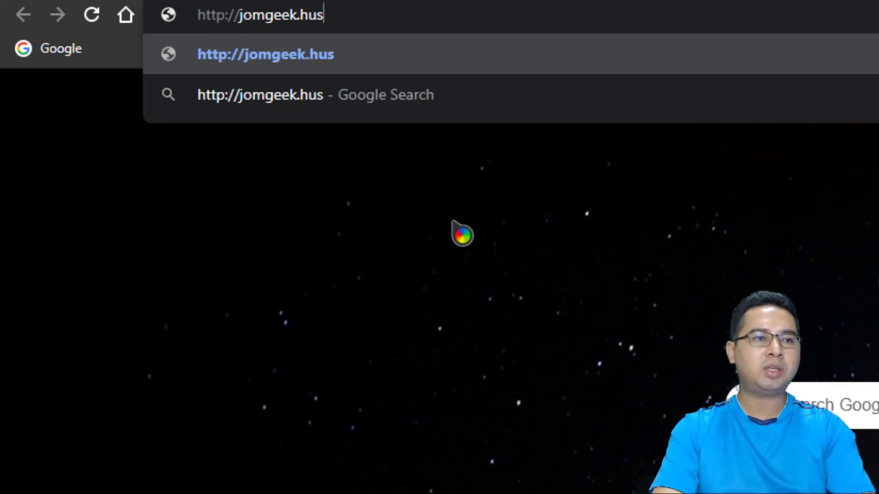
{"action": "key", "text": "Return"}
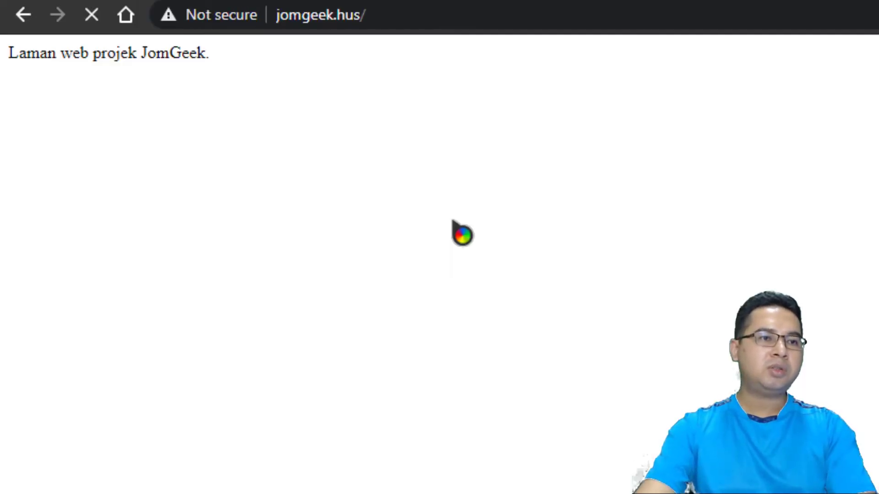
{"action": "scroll", "coordinate": [208, 123], "scroll_direction": "up", "scroll_amount": 5}
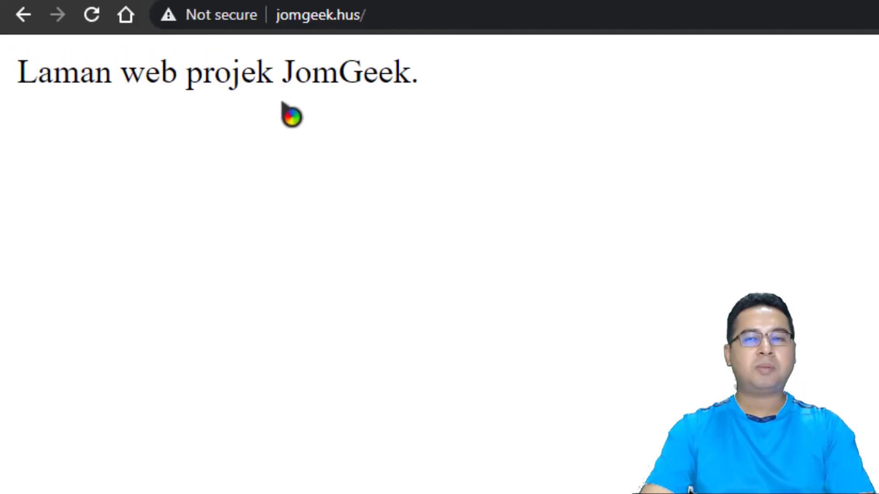